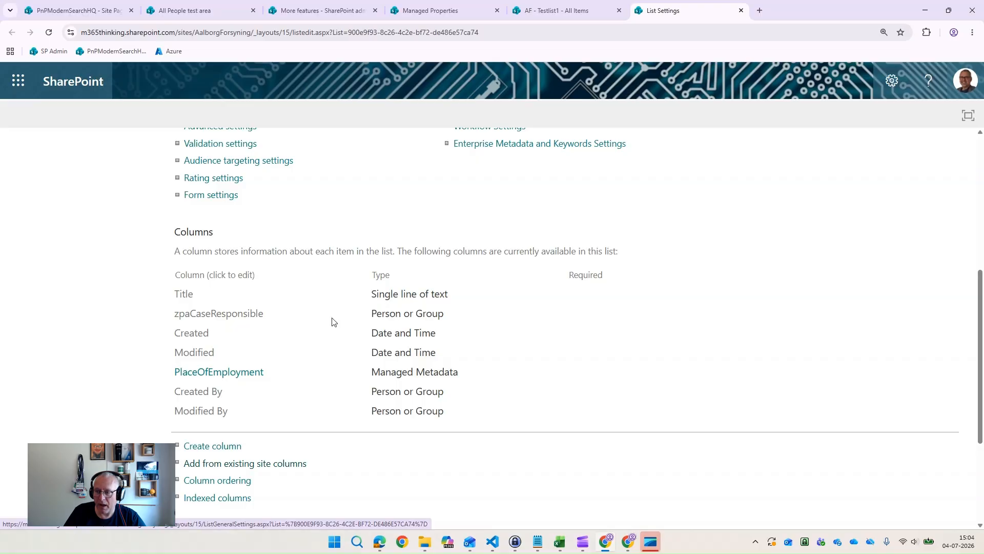
Review the settings of the zpaCaseResponsible column, and return to the Testlist1 items.
left_click(247, 311)
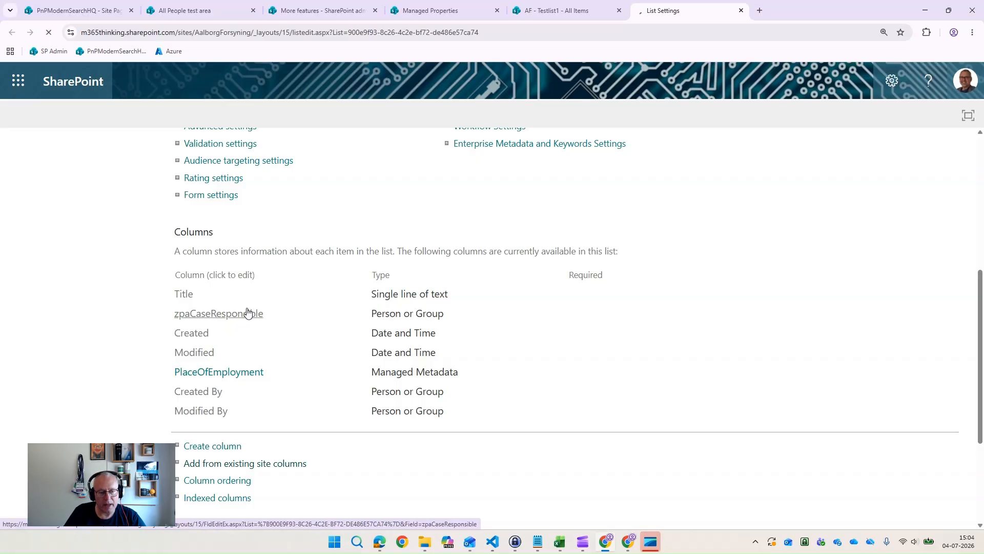
scroll(259, 315, "down", 3)
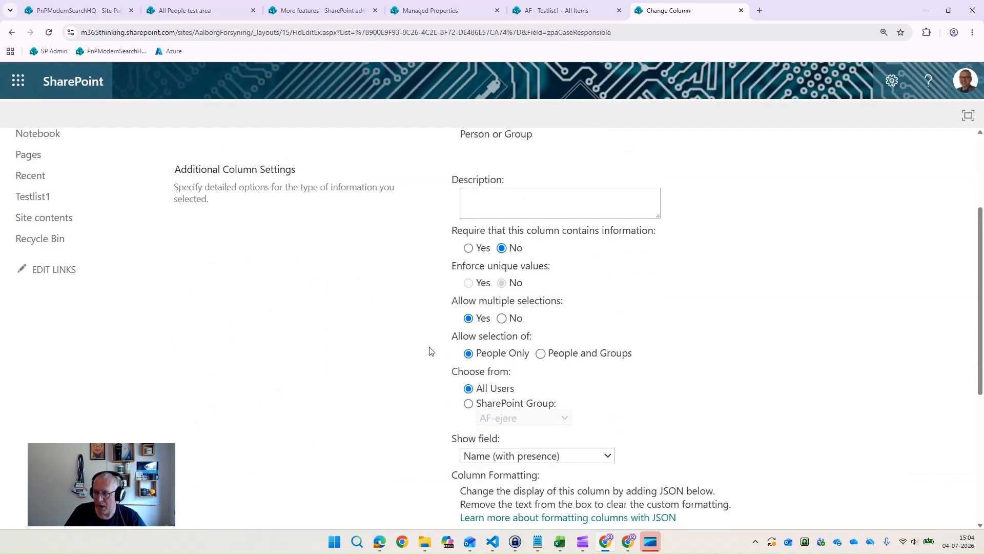
scroll(429, 345, "up", 2)
scroll(429, 350, "up", 1)
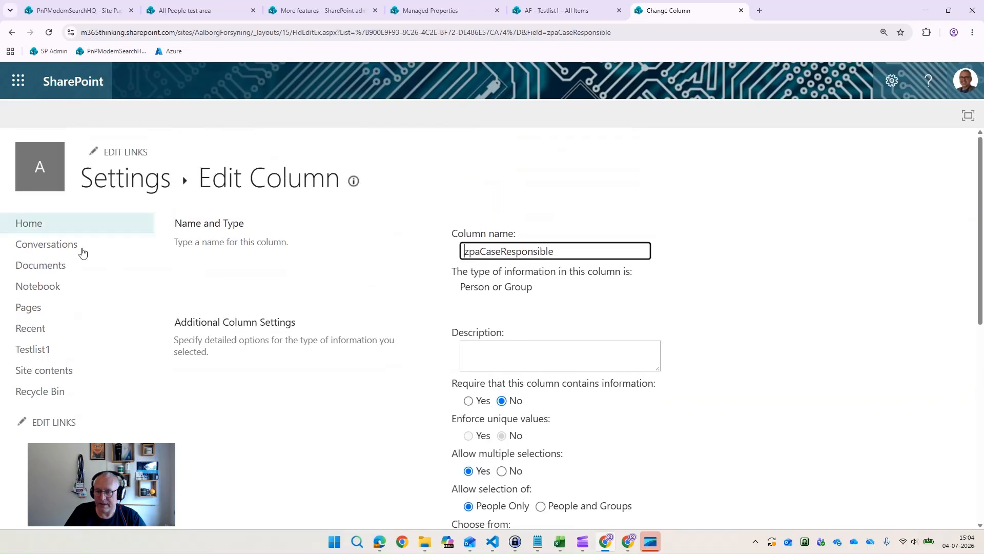
left_click(33, 349)
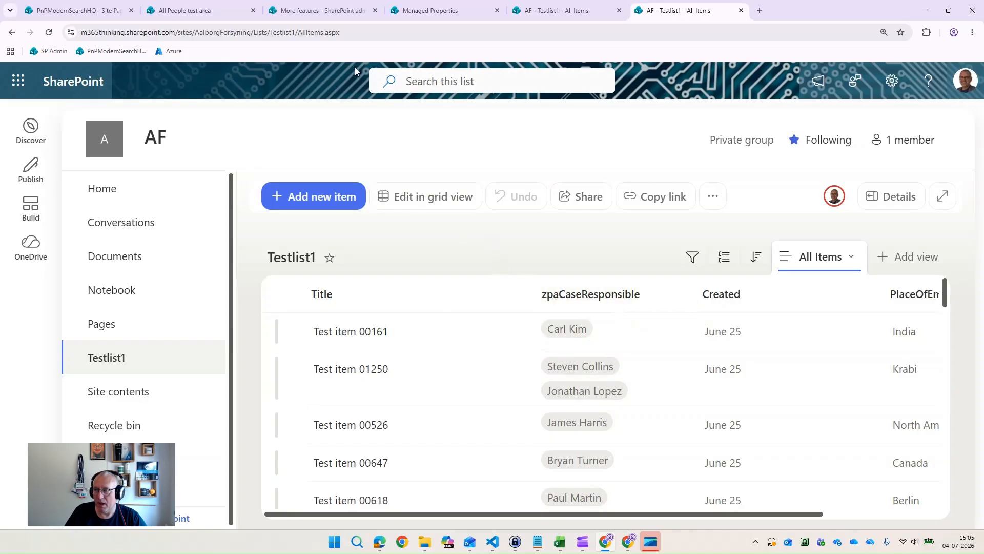
Examine the crawled property mappings of the RefinableString12x managed properties in the search schema.
left_click(432, 11)
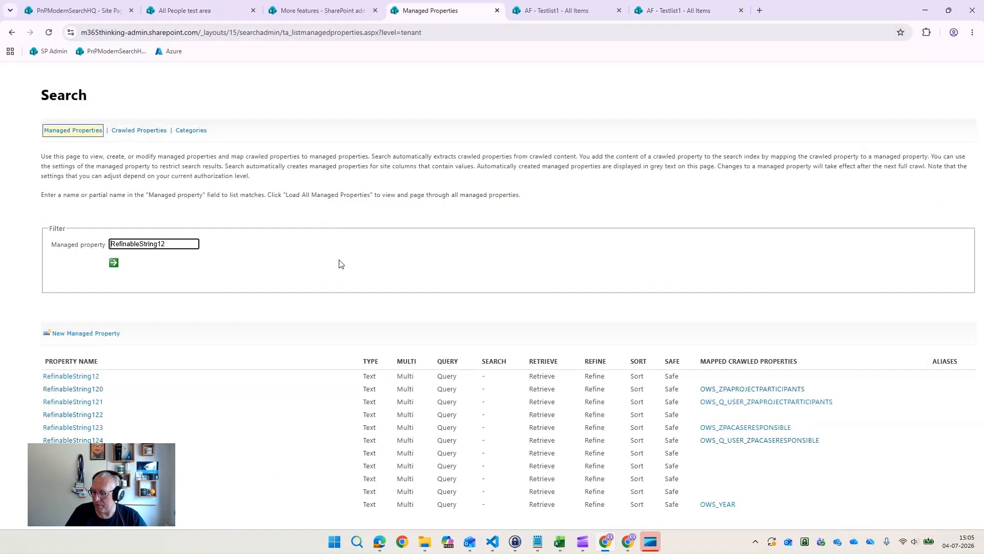
scroll(339, 264, "up", 2)
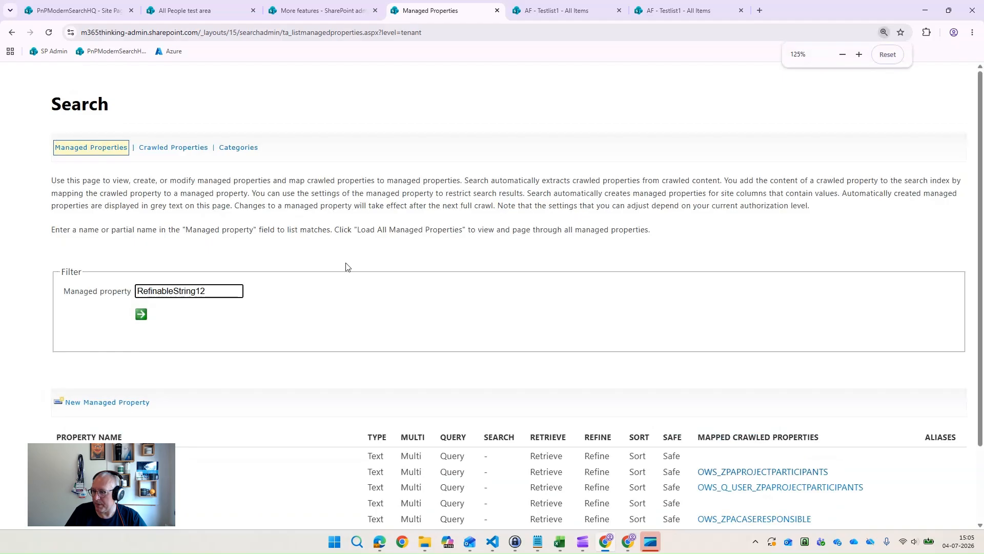
scroll(344, 266, "down", 1)
scroll(378, 270, "down", 1)
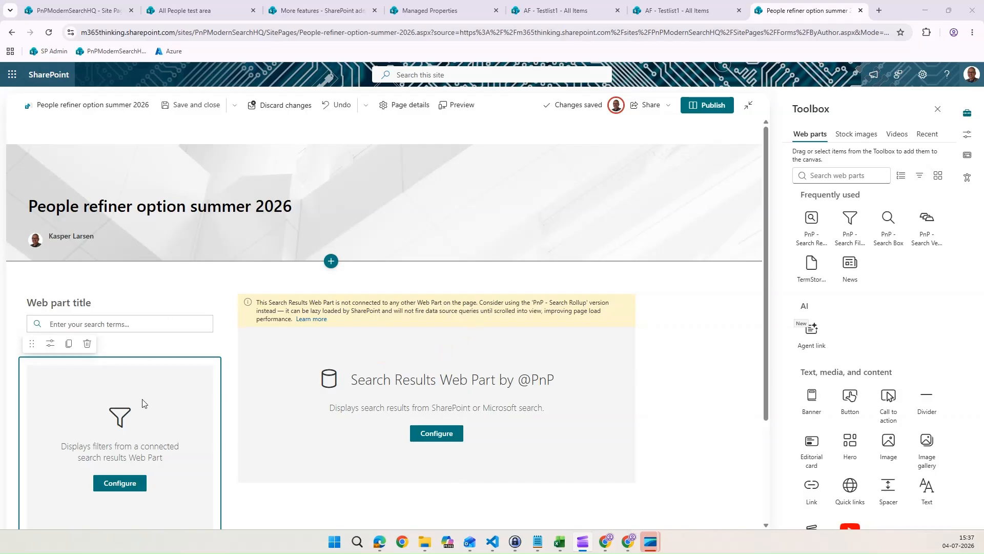
Set SharePoint Search as the data source of the PnP Search Results web part.
left_click(441, 435)
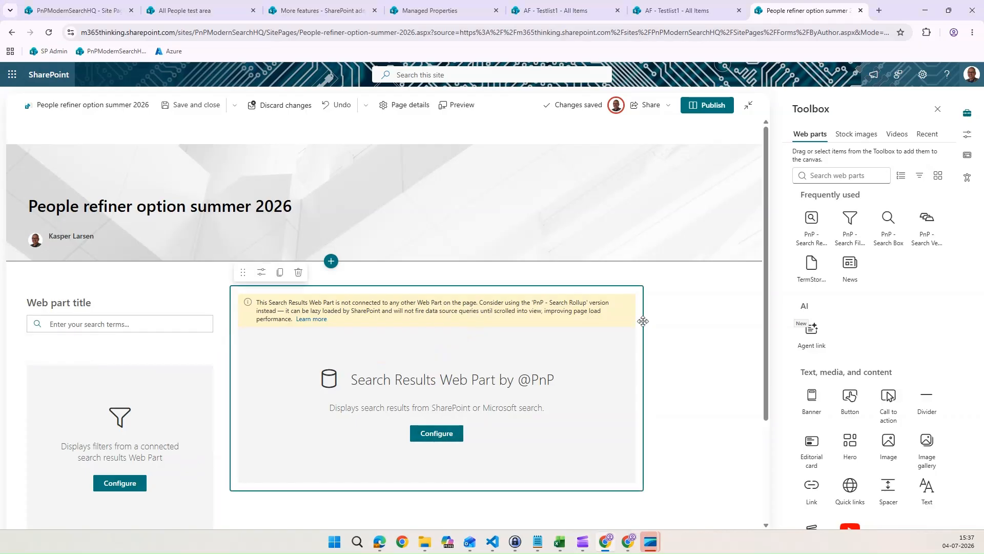
left_click(261, 271)
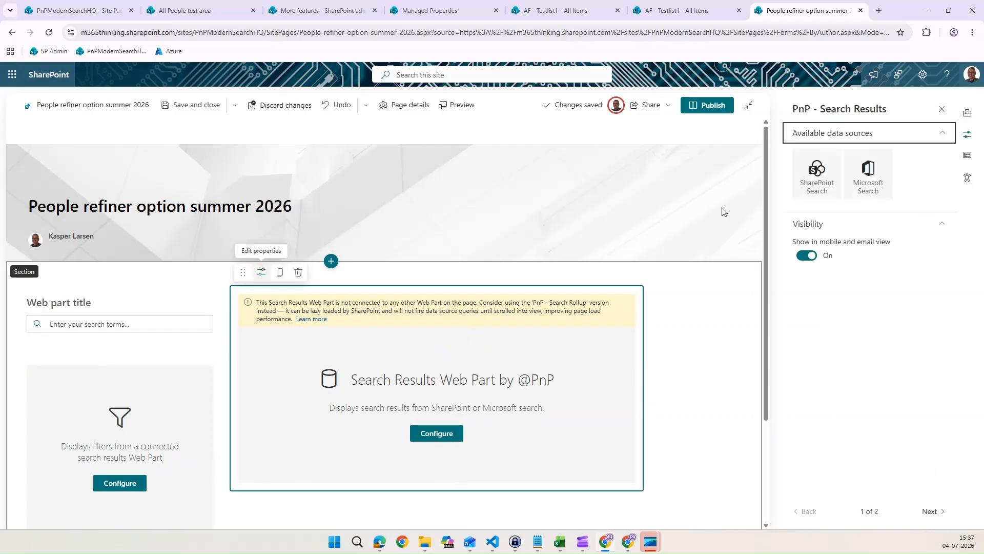
left_click(793, 187)
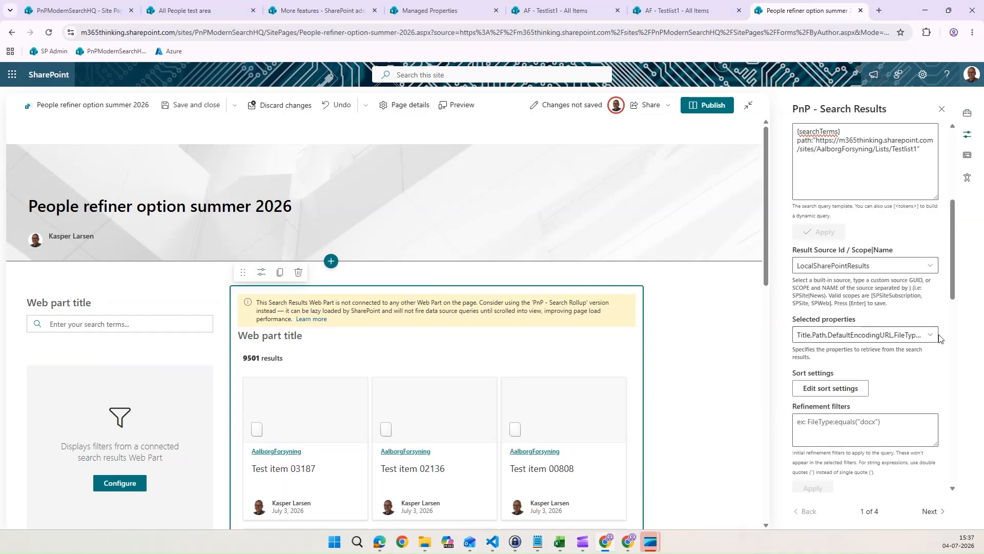
Add RefinableString123 and RefinableString124 to the selected properties of the Search Results web part.
left_click(931, 336)
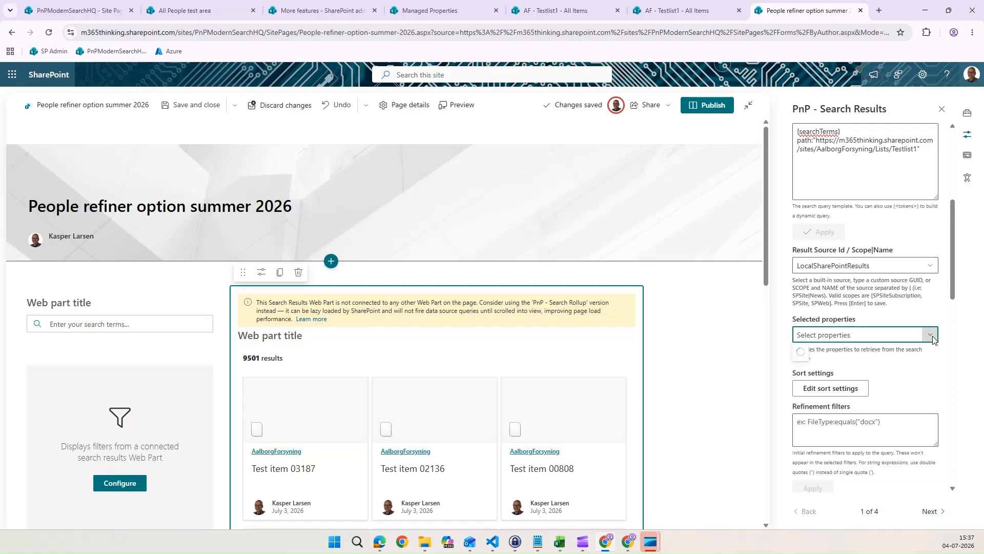
scroll(685, 398, "down", 20)
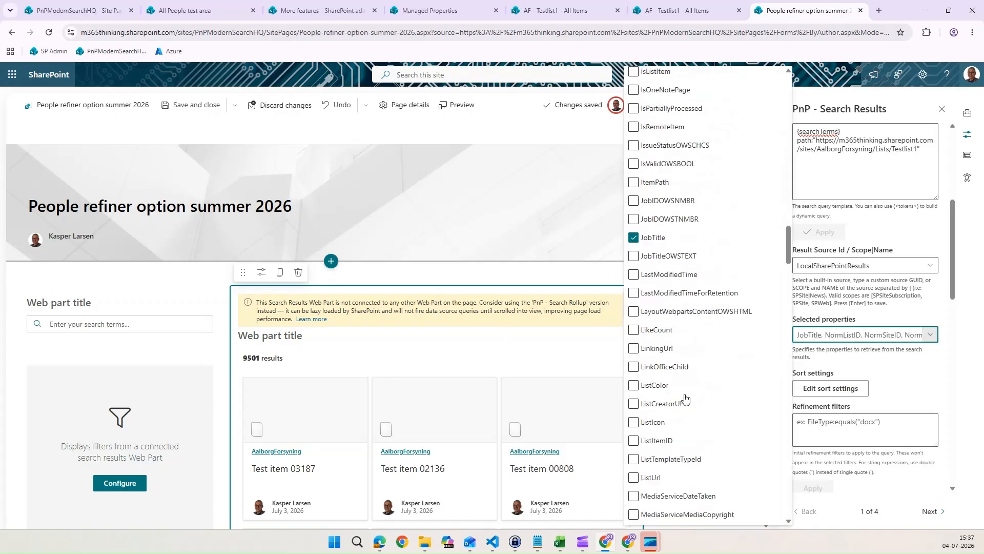
scroll(686, 399, "down", 20)
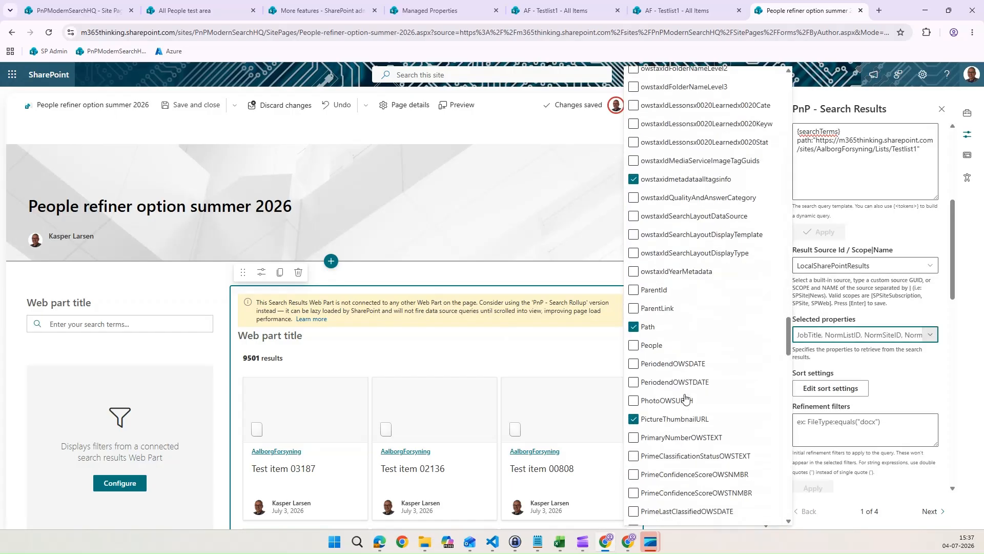
scroll(686, 398, "down", 7)
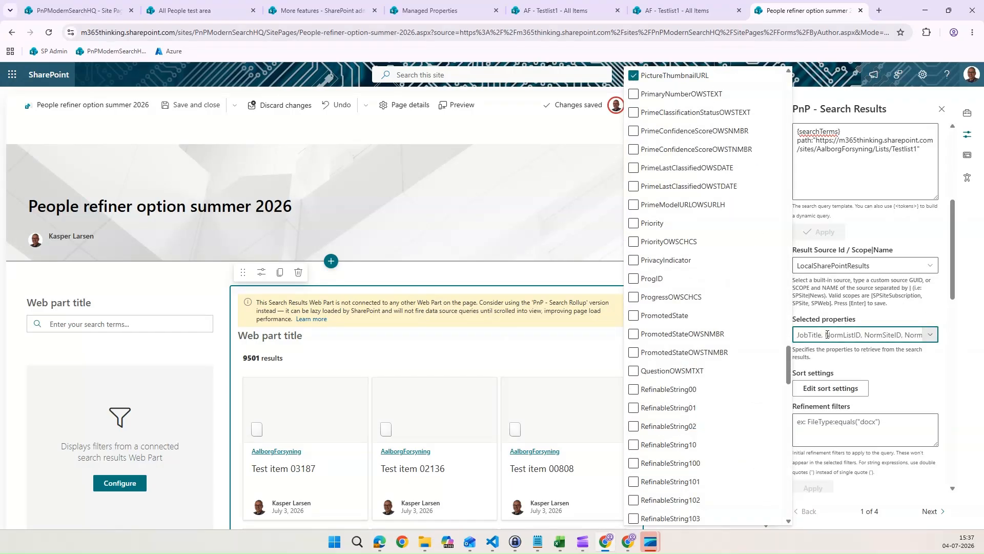
scroll(656, 334, "down", 7)
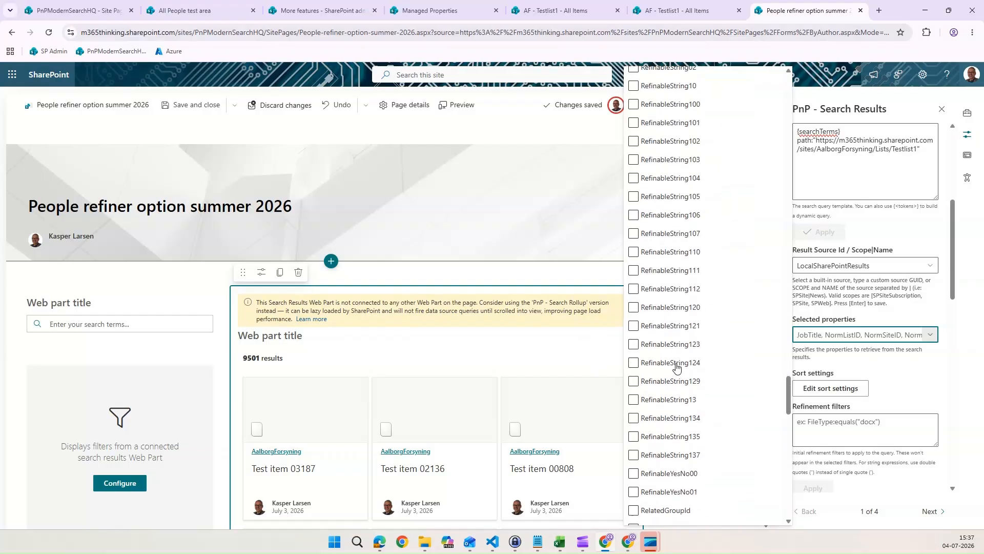
left_click(658, 344)
left_click(658, 346)
left_click(672, 365)
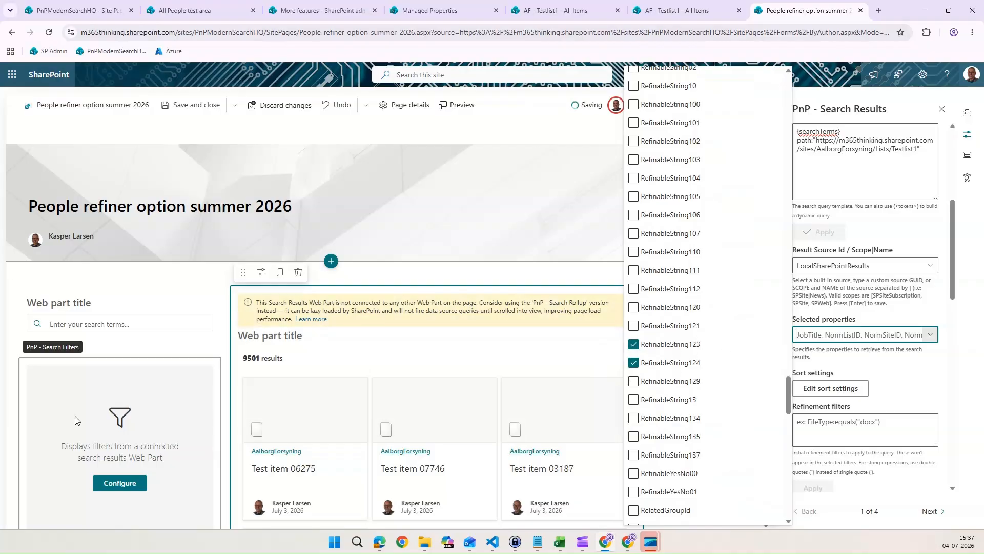
left_click(935, 508)
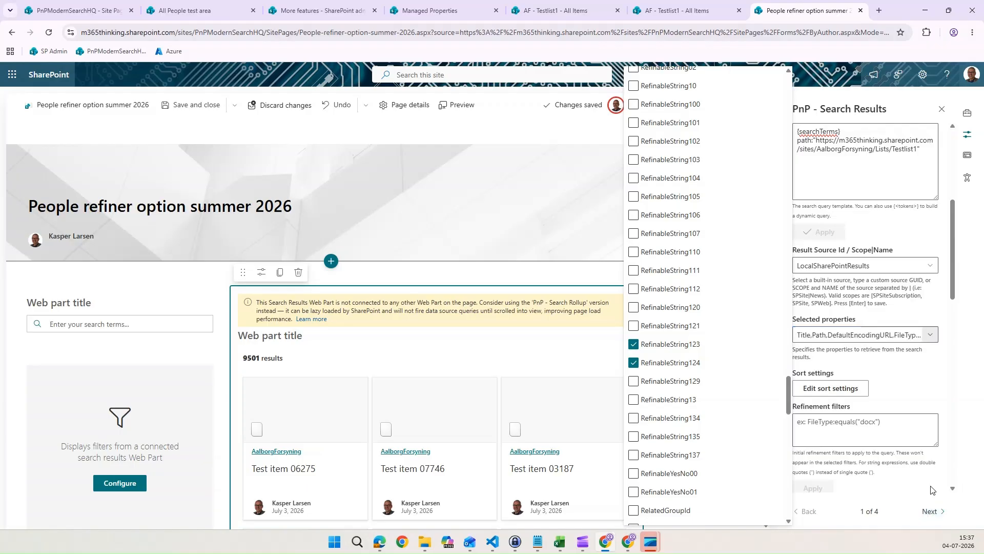
Enable dynamic input query text from the PnP - Search Box's Search query, with * as the default value.
left_click(931, 511)
left_click(931, 511)
left_click(800, 164)
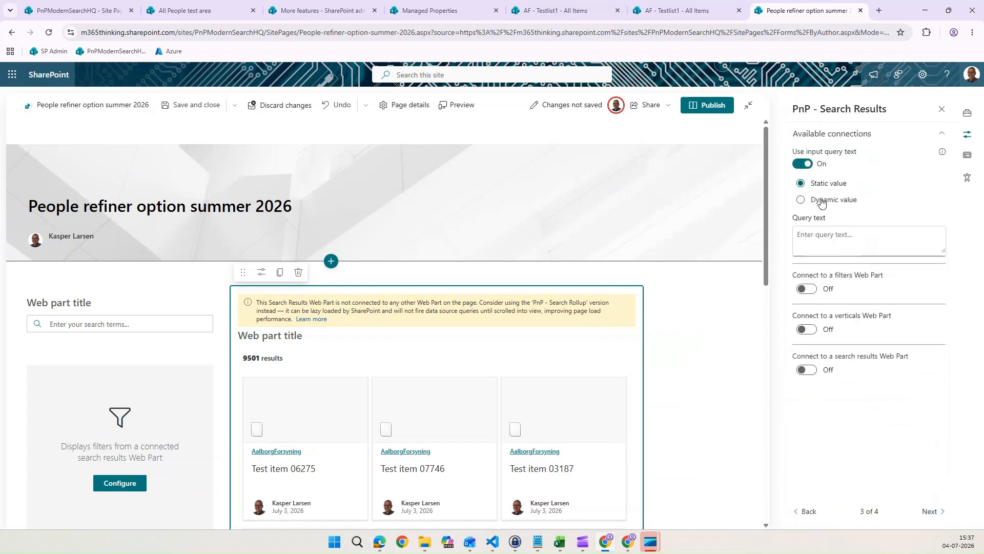
left_click(822, 201)
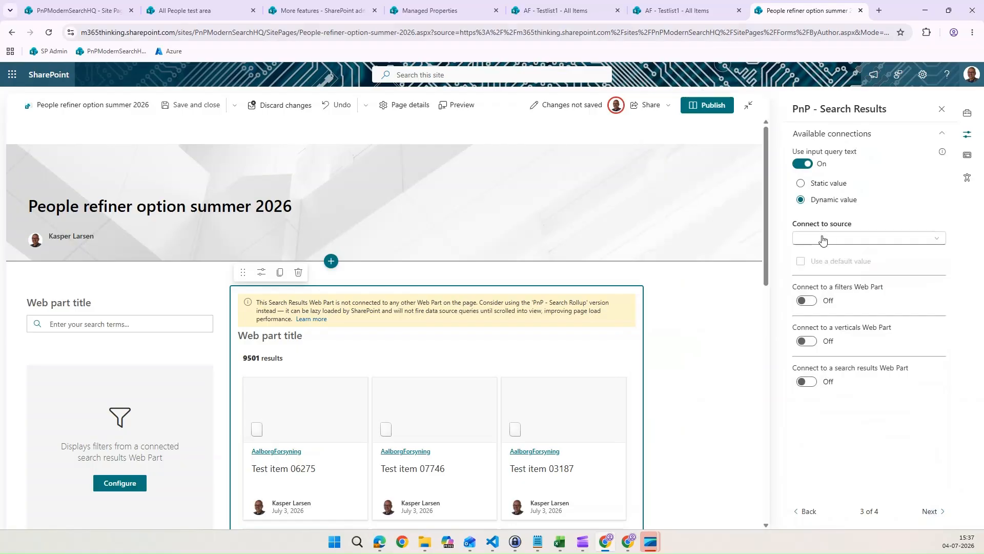
left_click(823, 239)
left_click(824, 270)
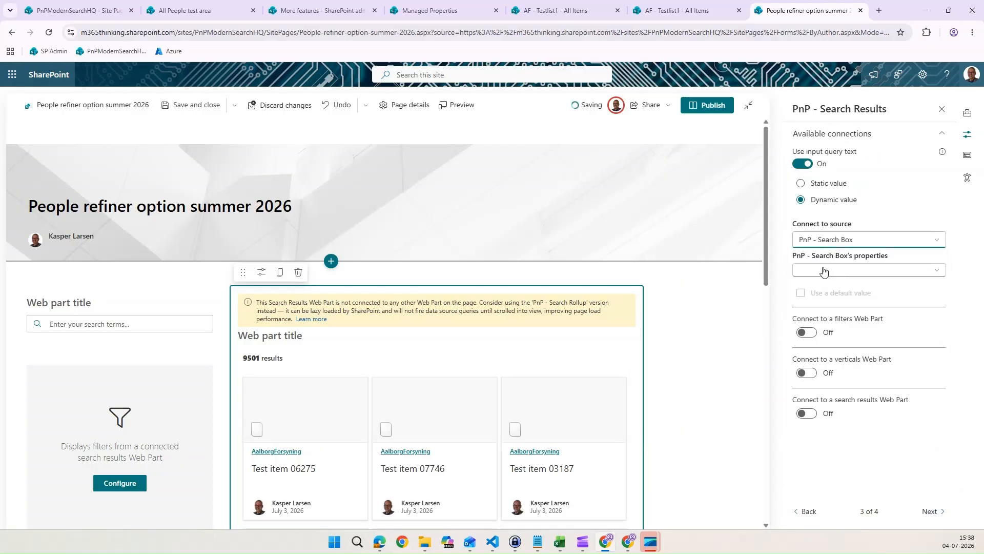
left_click(821, 285)
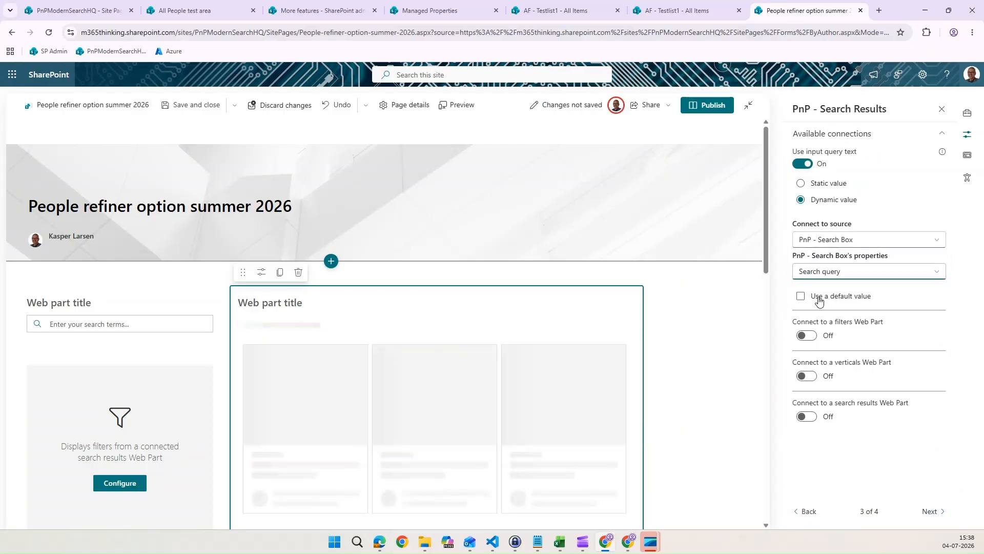
left_click(819, 298)
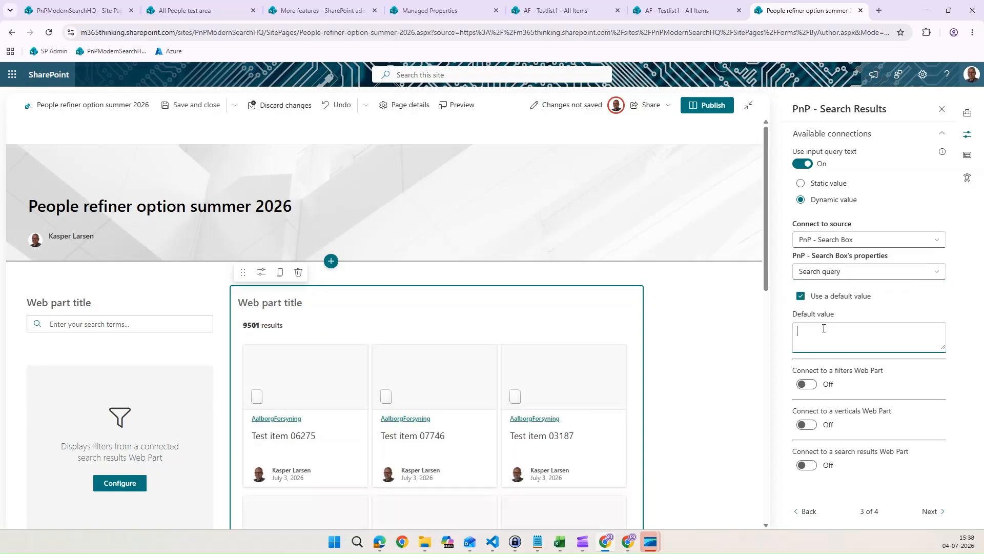
type("*")
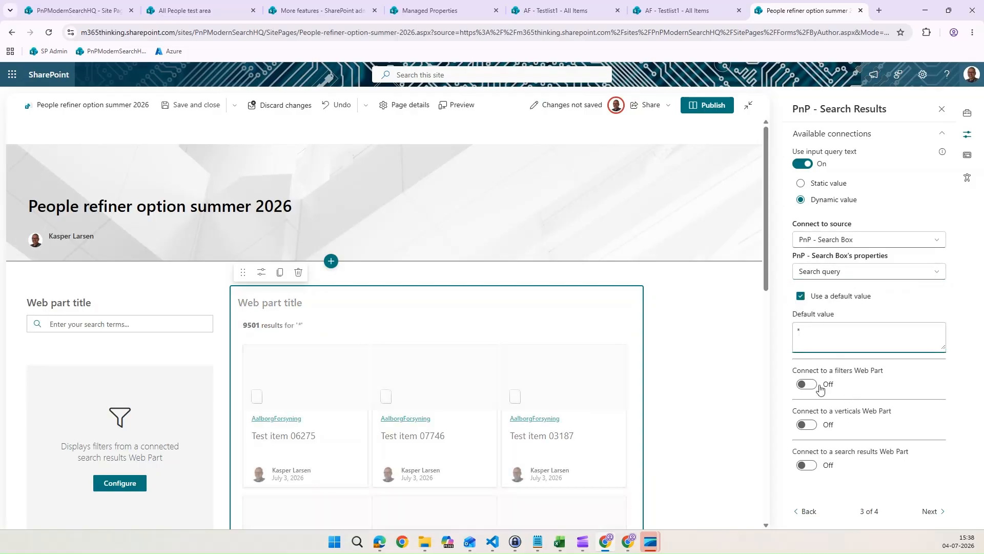
Connect the Search Results web part to the Search Filters web part on the page.
left_click(807, 384)
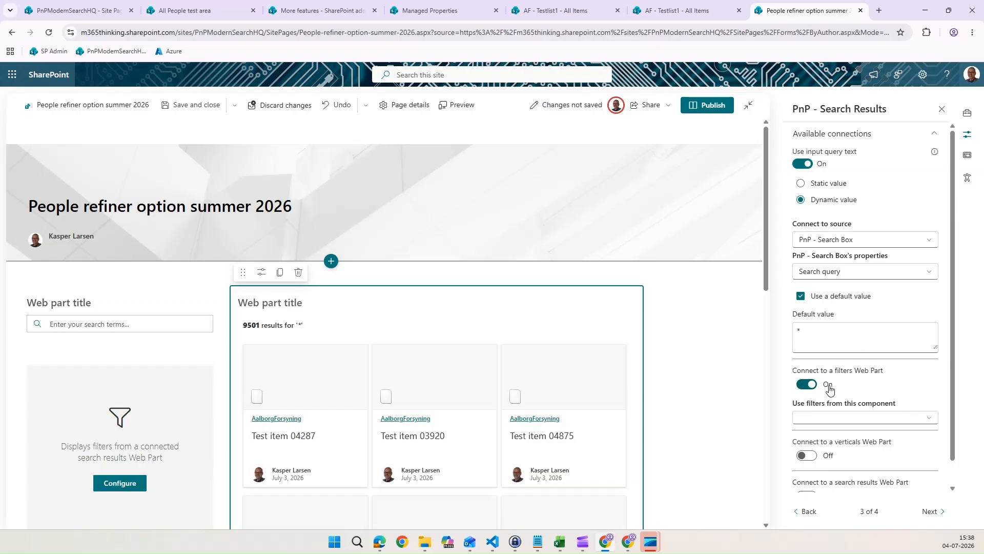
left_click(832, 418)
left_click(833, 440)
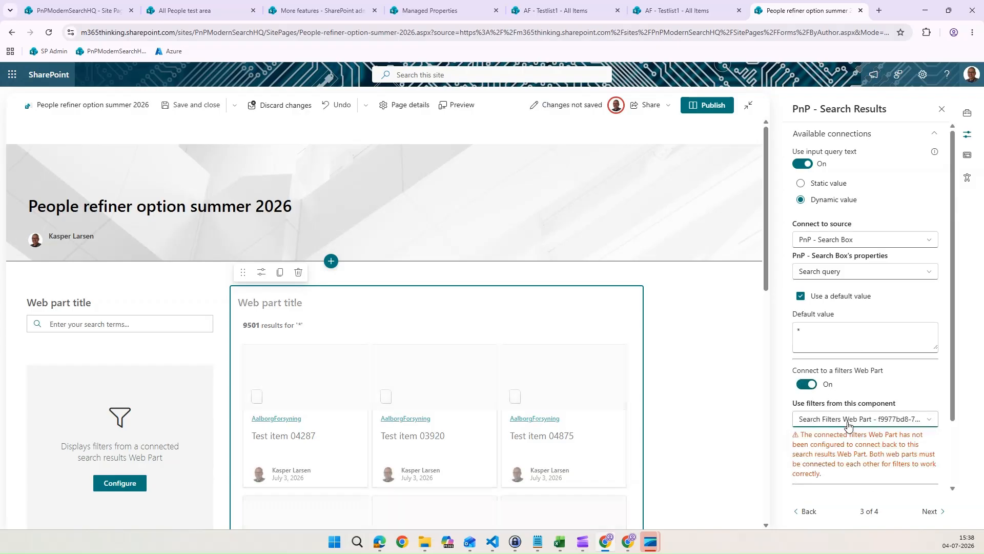
scroll(851, 371, "down", 2)
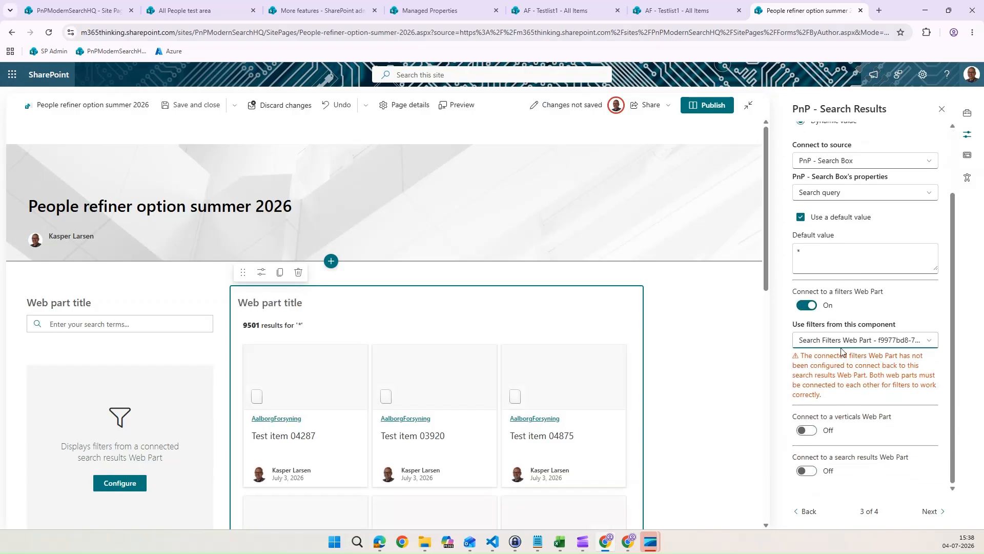
Set the Search Filters web part to use data from the Search Results web part.
left_click(129, 380)
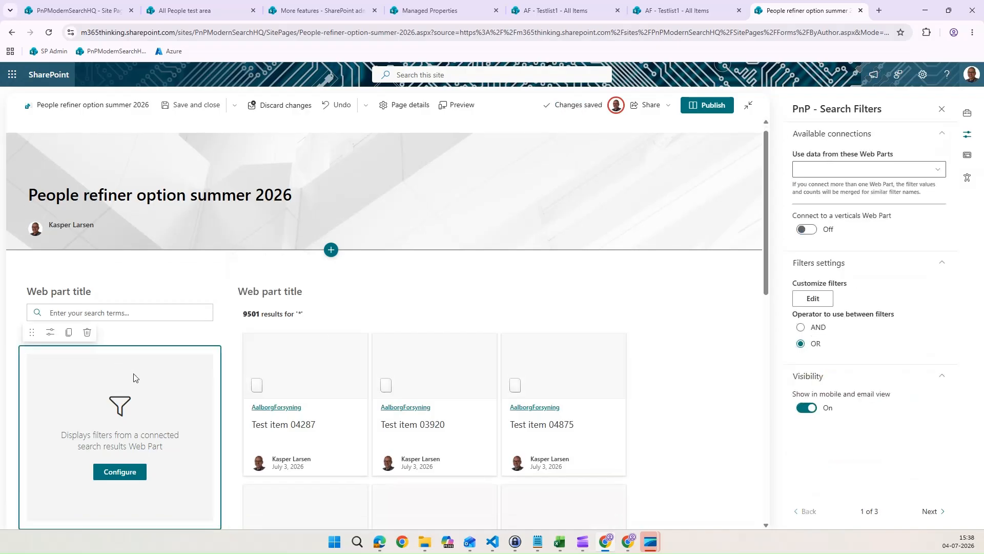
left_click(838, 168)
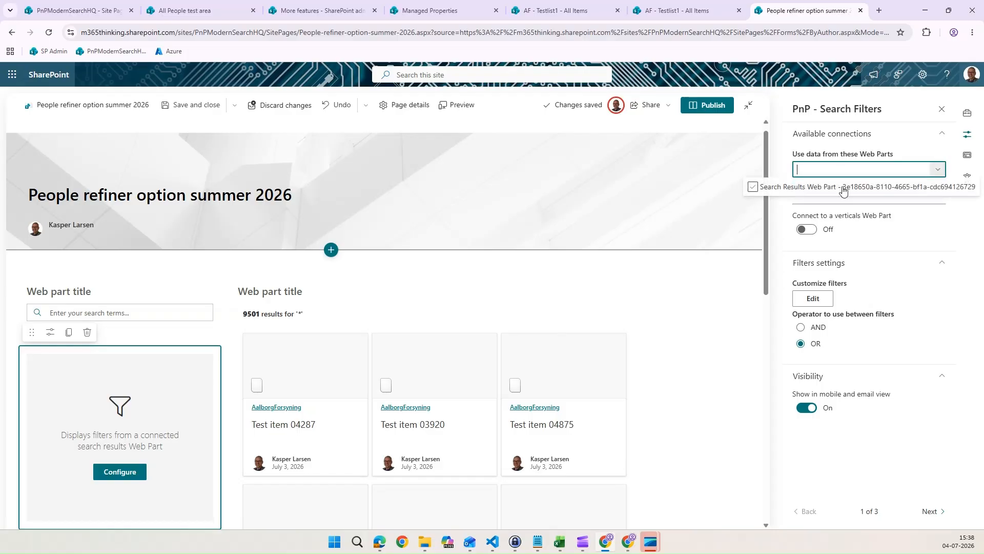
left_click(844, 187)
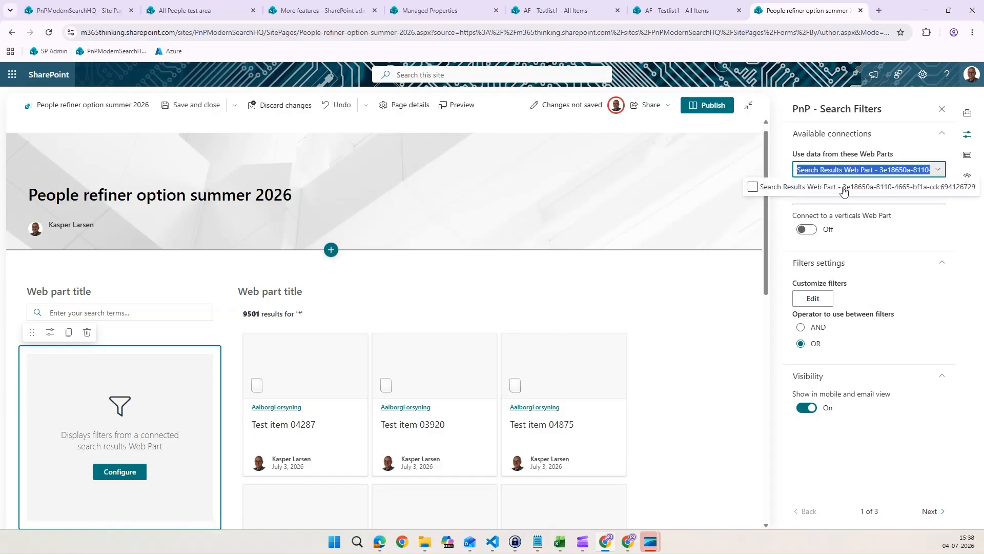
Check the filters connection in the Search Results web part's available connections.
left_click(518, 322)
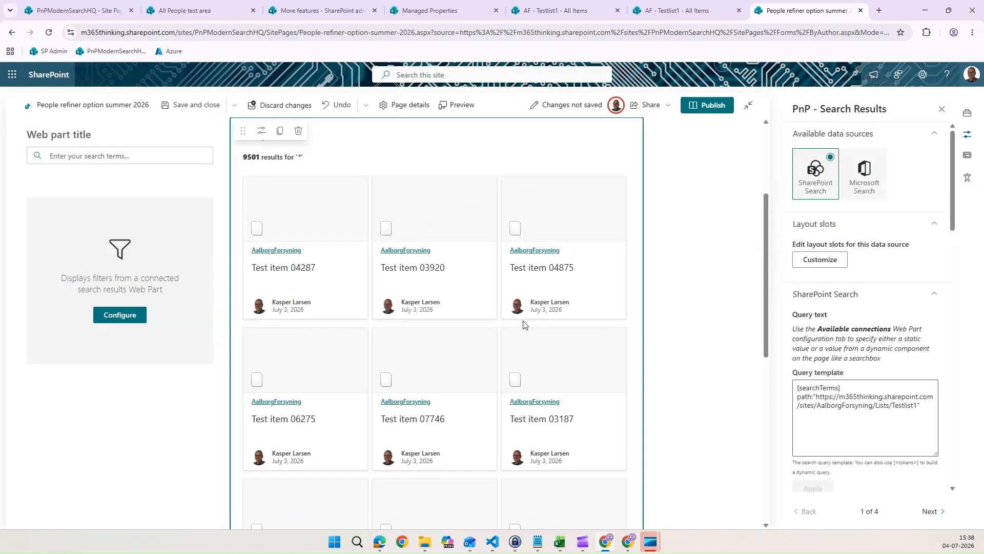
left_click(929, 511)
left_click(928, 512)
scroll(824, 347, "down", 1)
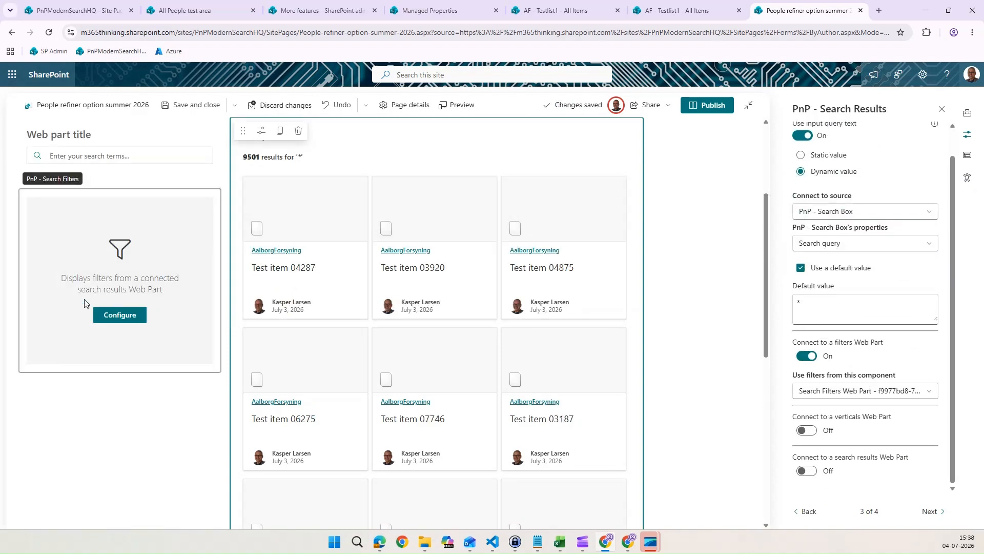
Add a search filter named Just Name on RefinableString123, using the Check box template and expanded by default, and save it.
left_click(108, 316)
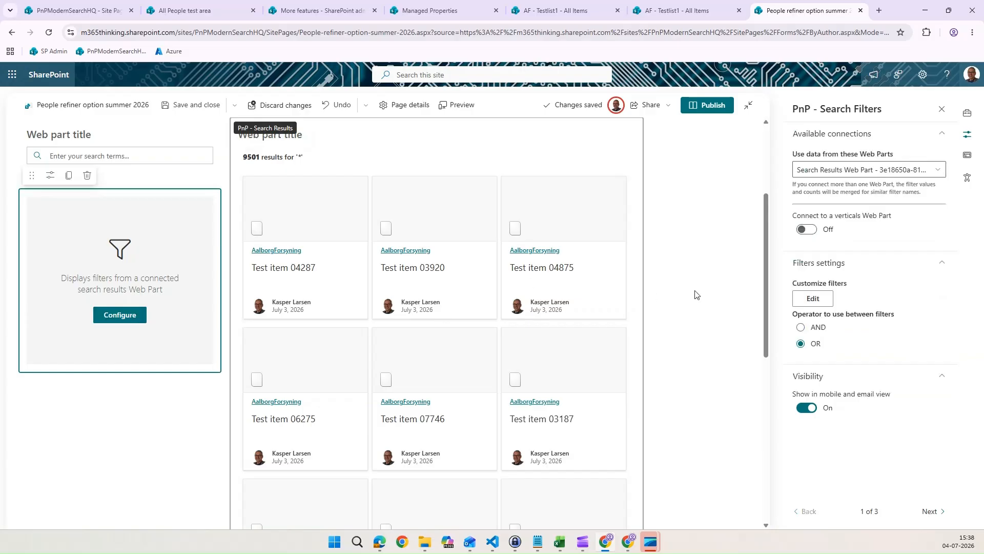
left_click(813, 298)
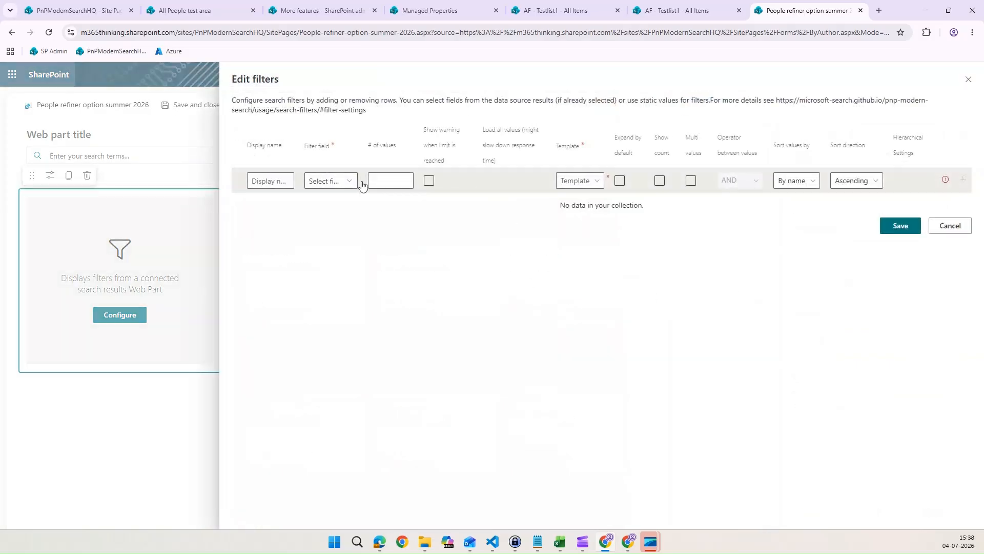
left_click(346, 181)
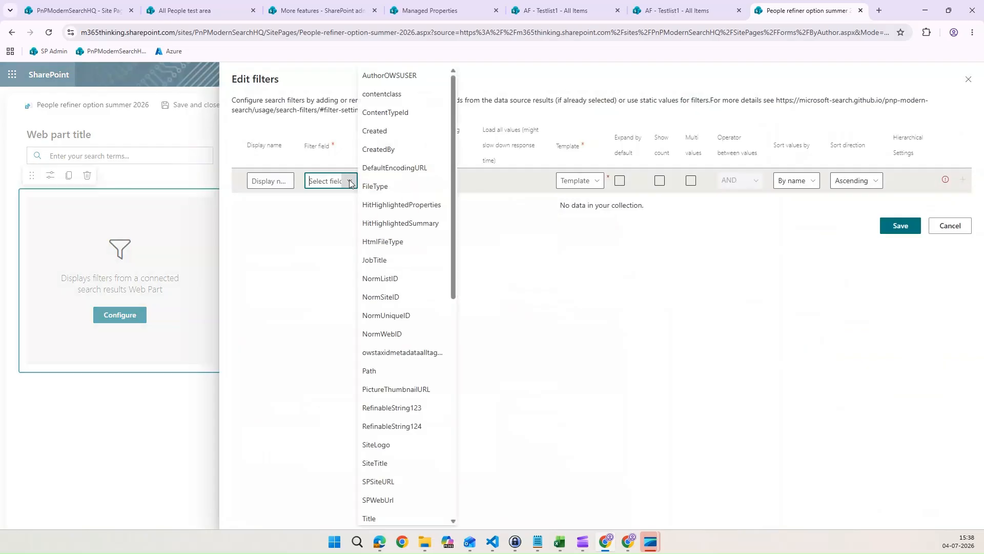
left_click(405, 409)
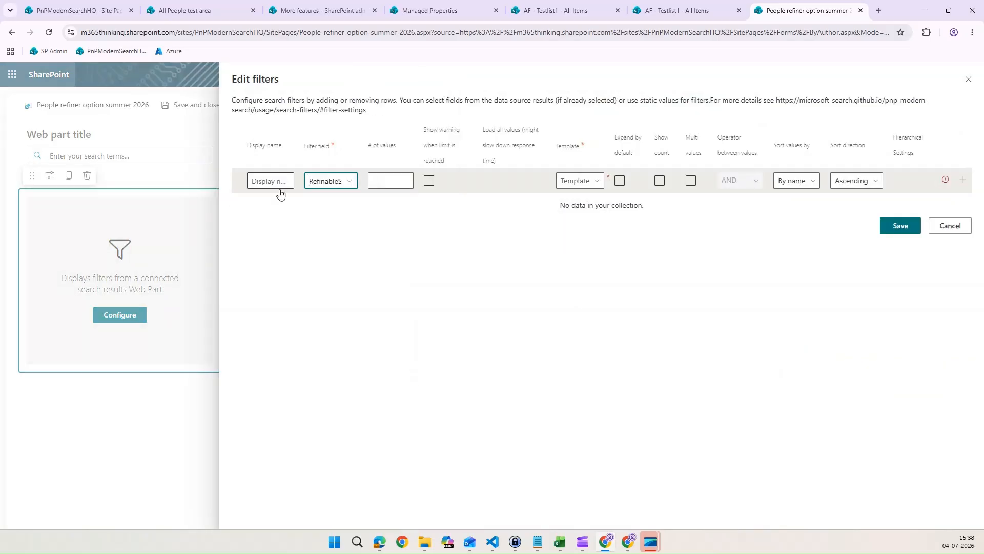
left_click(269, 176)
type("Just Name")
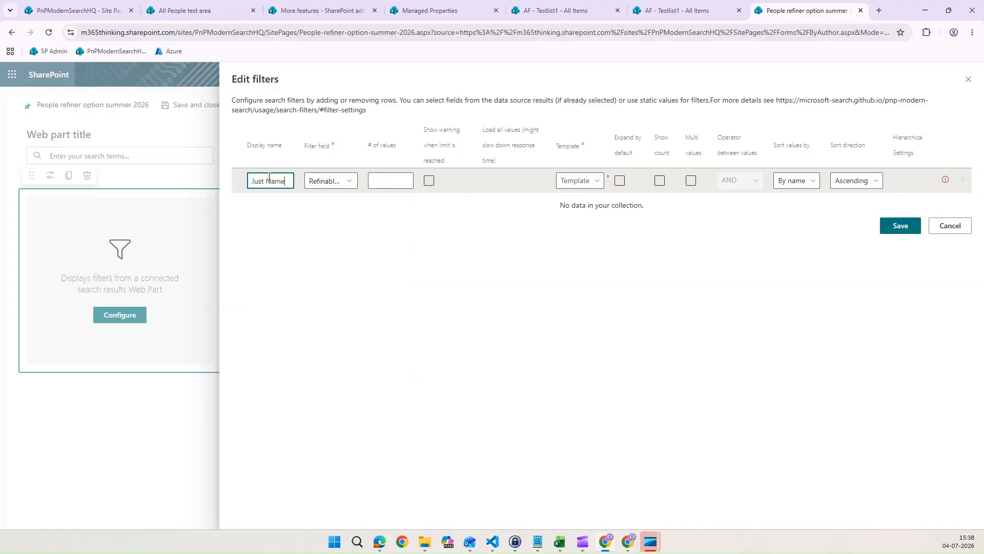
left_click(593, 181)
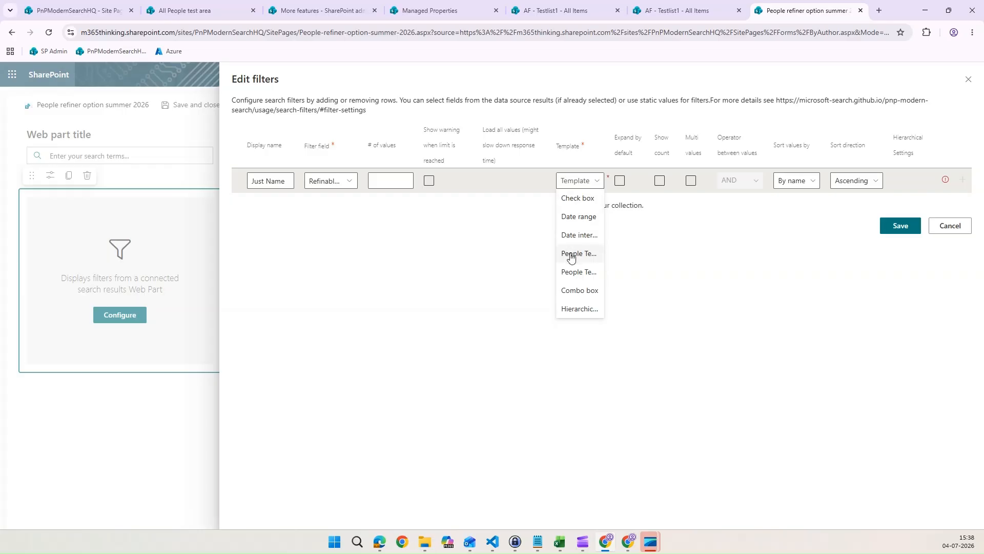
left_click(574, 199)
left_click(621, 181)
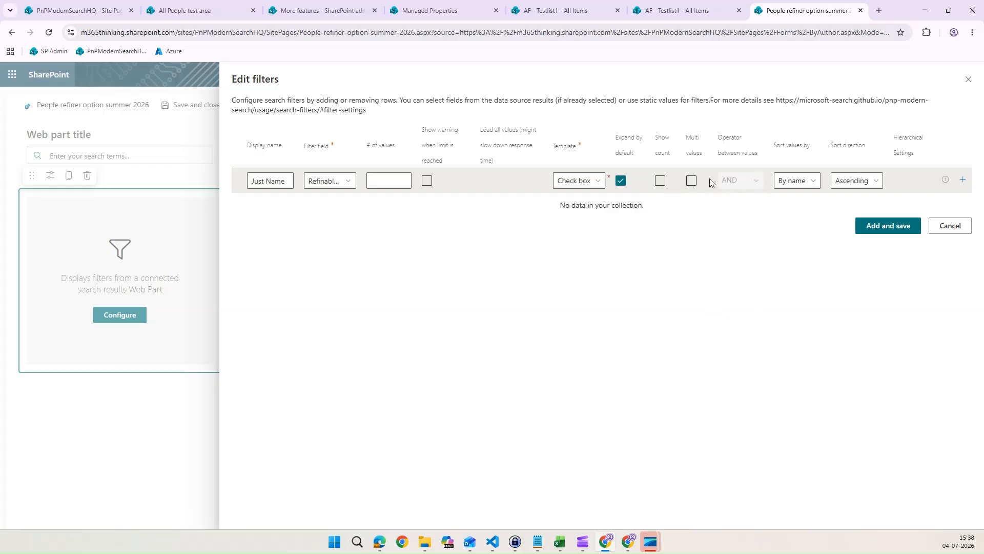
left_click(895, 227)
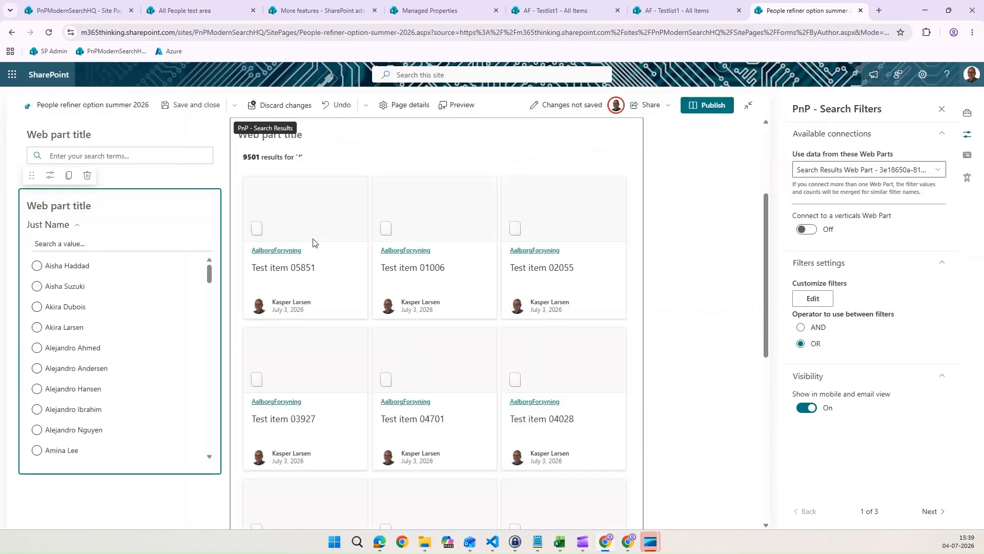
Browse the Just Name filter values and filter the results by one person.
scroll(148, 361, "down", 6)
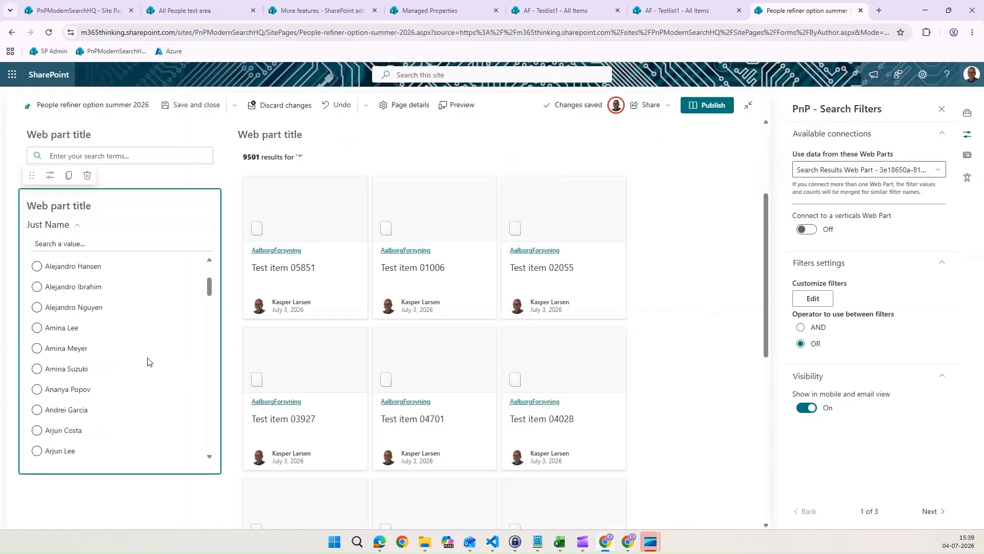
scroll(148, 362, "down", 20)
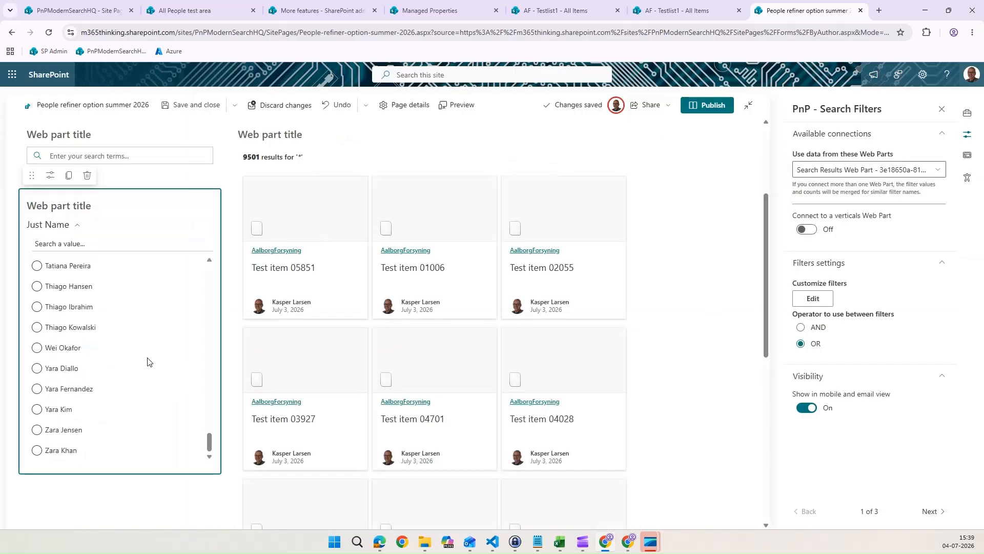
scroll(147, 361, "up", 20)
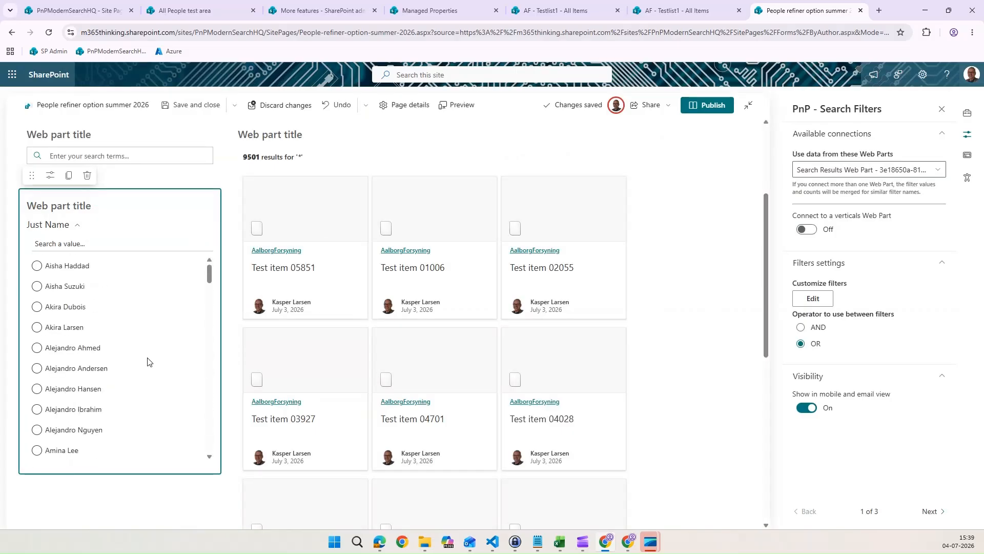
left_click(82, 354)
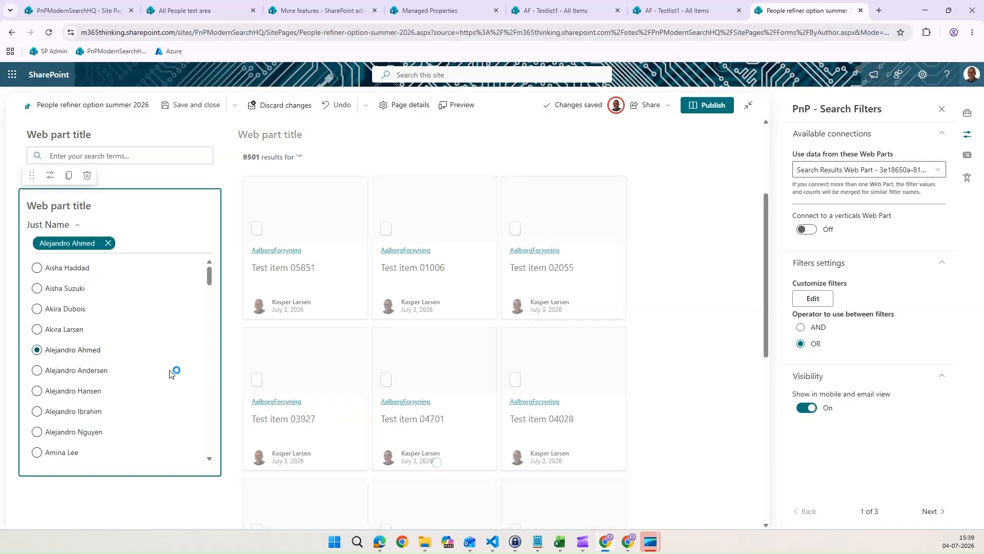
Turn on Show selected filters in the layout settings of the Search Results web part.
left_click(332, 150)
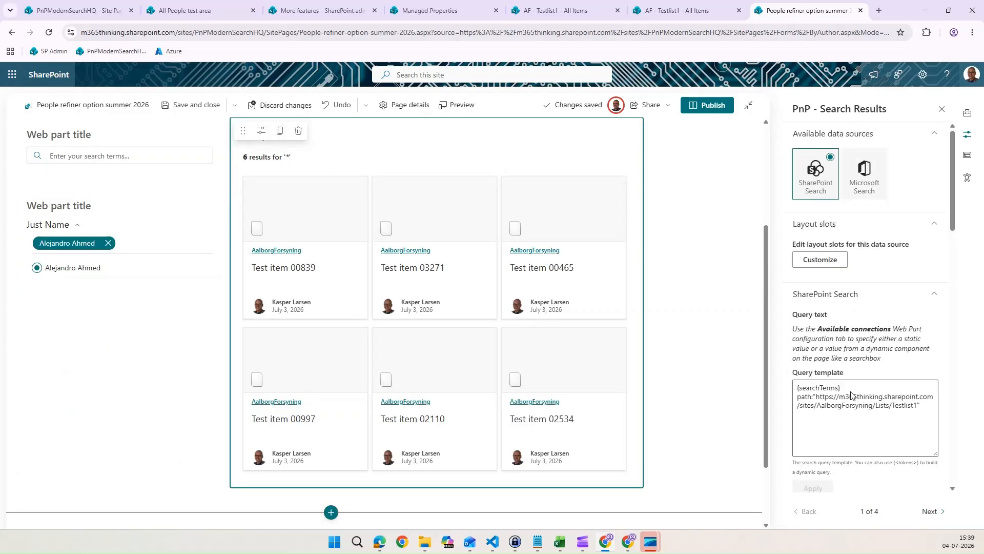
left_click(930, 512)
scroll(860, 457, "down", 2)
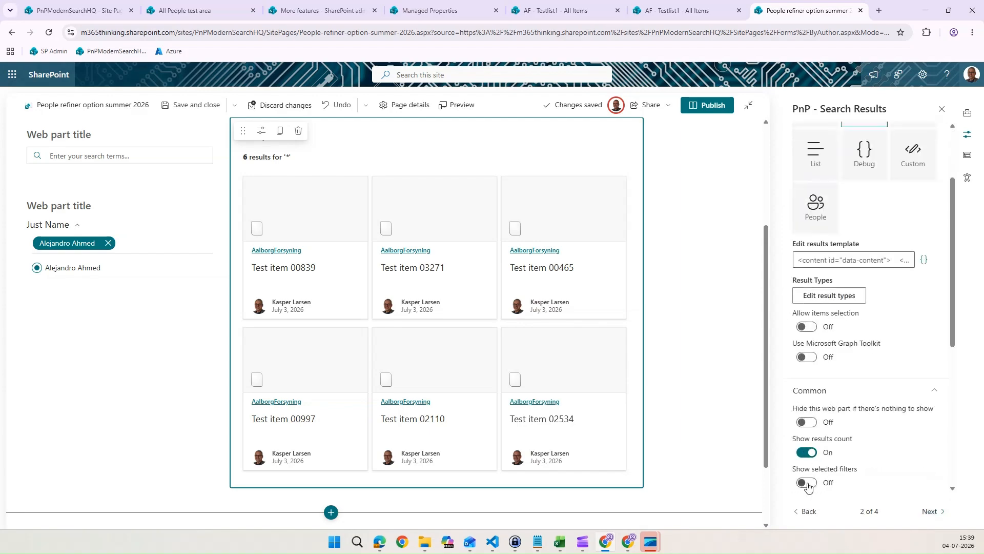
left_click(808, 483)
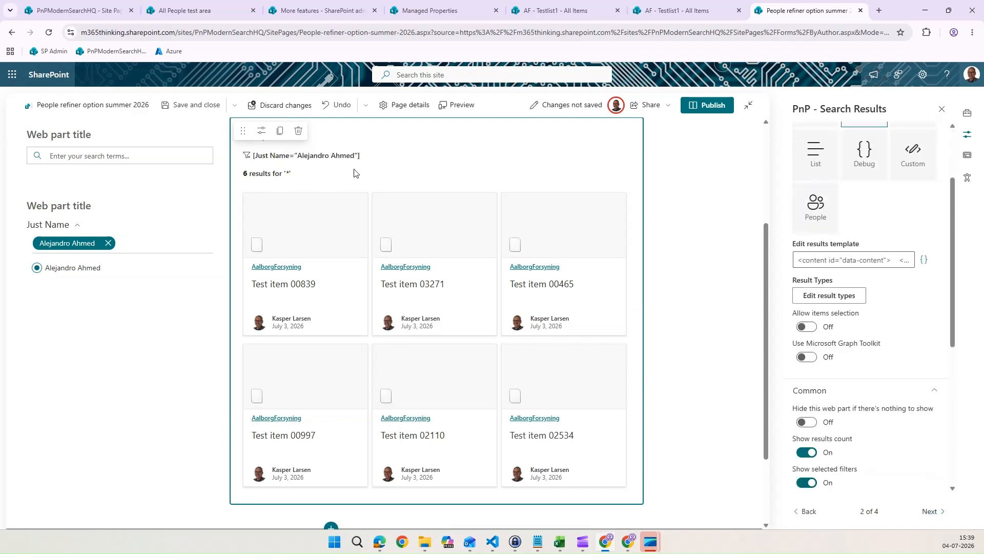
Clear the selected person from the Just Name filter and look through its values and value search box.
left_click(110, 249)
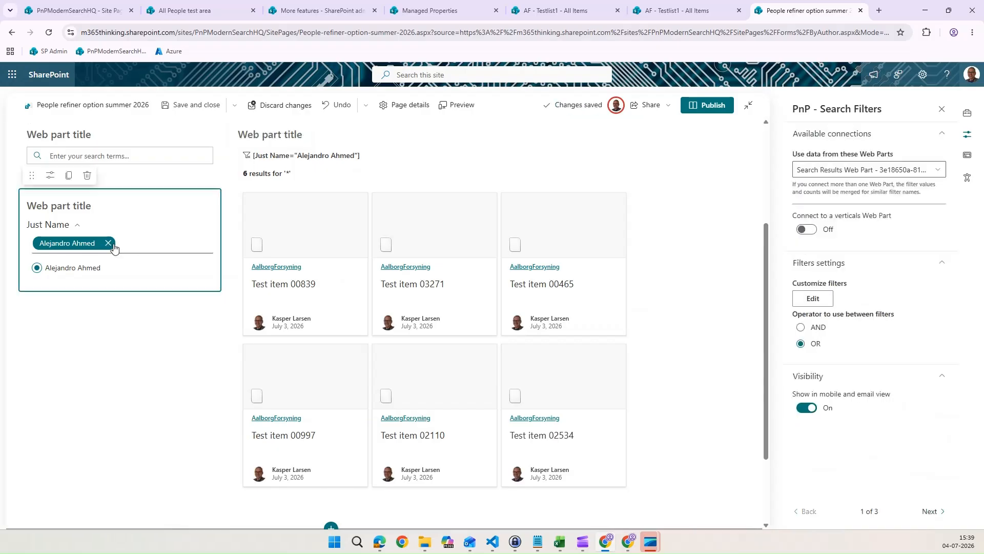
left_click(108, 244)
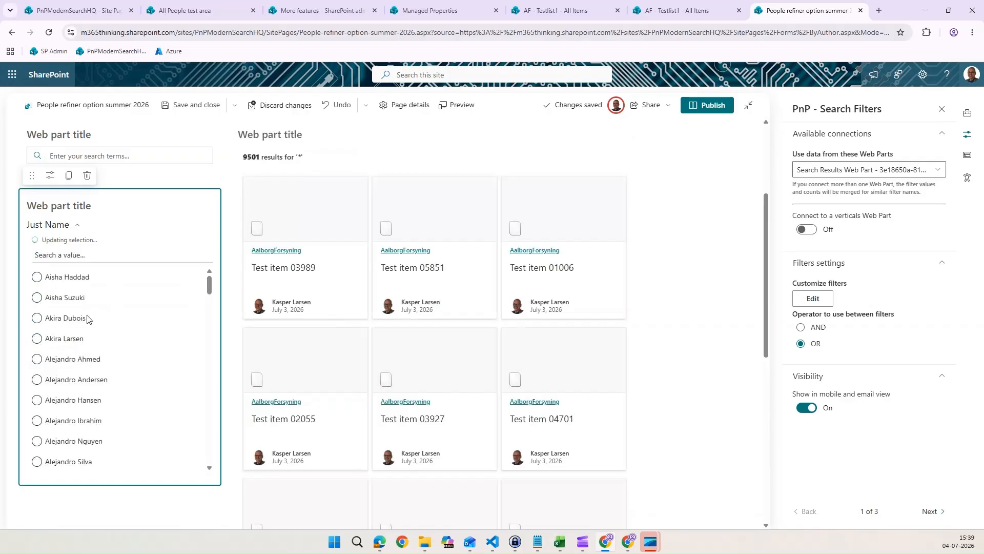
scroll(87, 319, "down", 3)
scroll(87, 319, "up", 3)
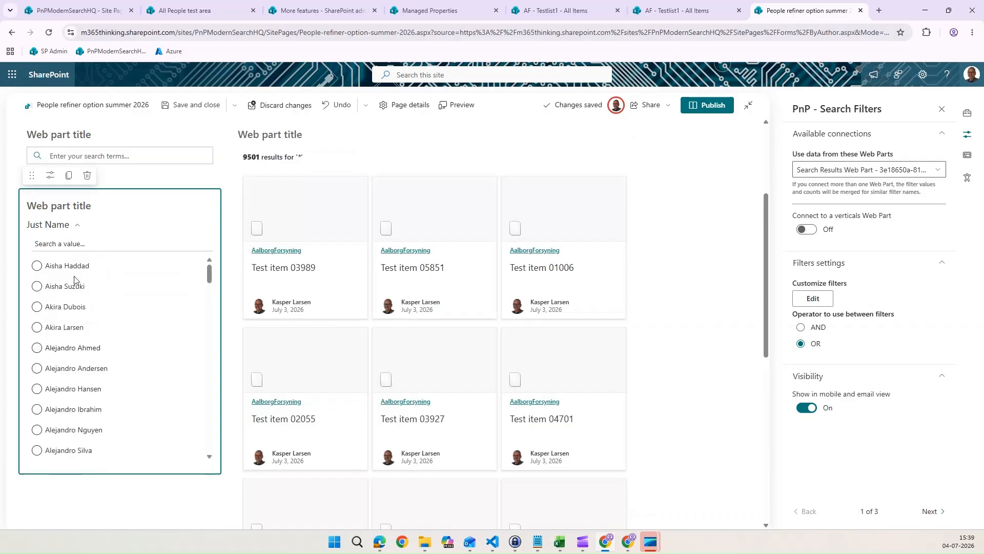
left_click(81, 245)
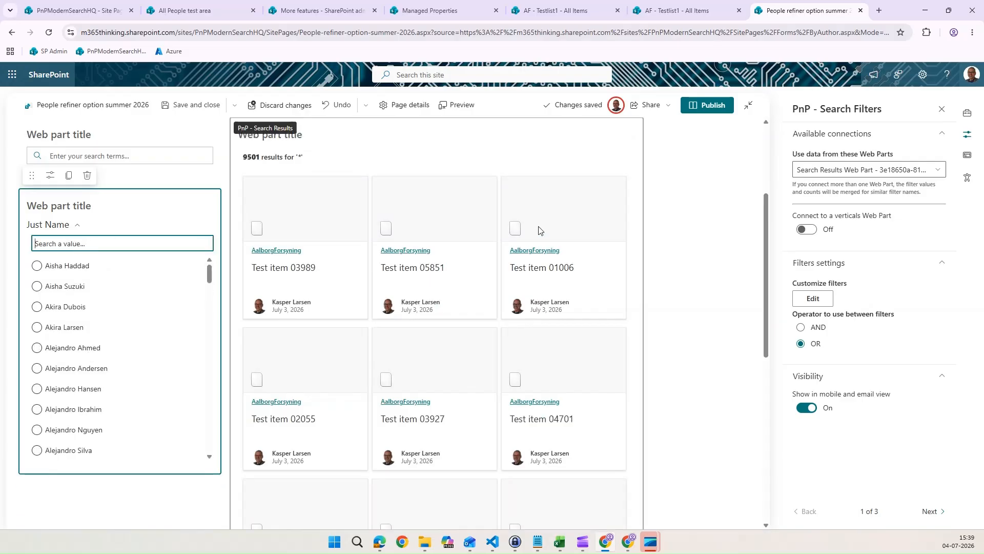
Set the Just Name filter to 100 values with a warning when the limit is reached, save, and check the warning icon.
left_click(815, 302)
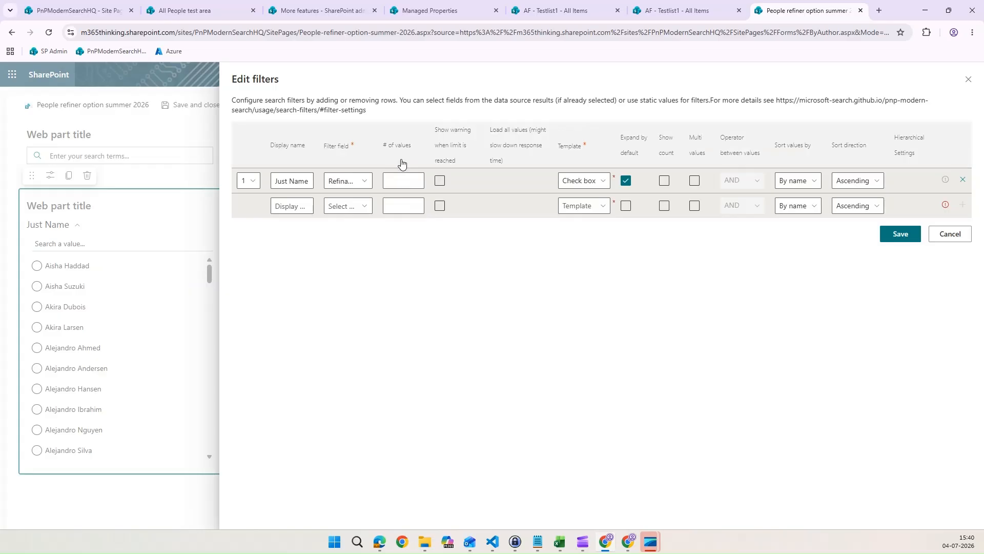
left_click(404, 179)
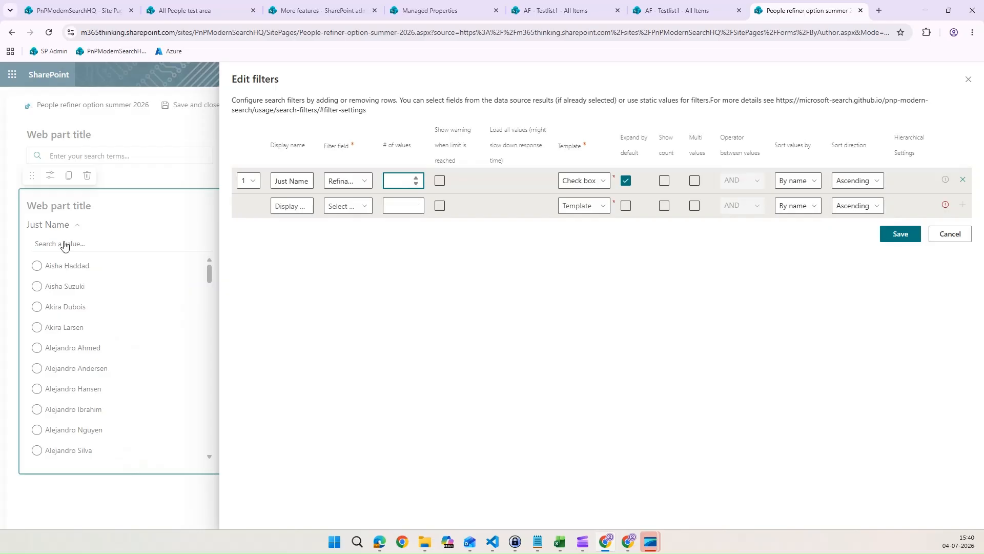
left_click(439, 182)
left_click(400, 187)
left_click(400, 186)
left_click(909, 239)
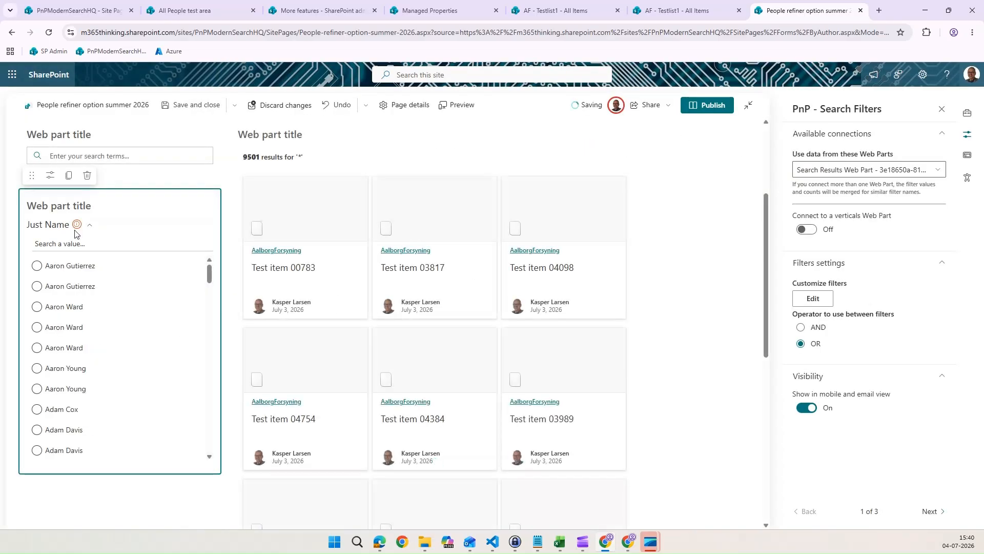
mouse_move(76, 226)
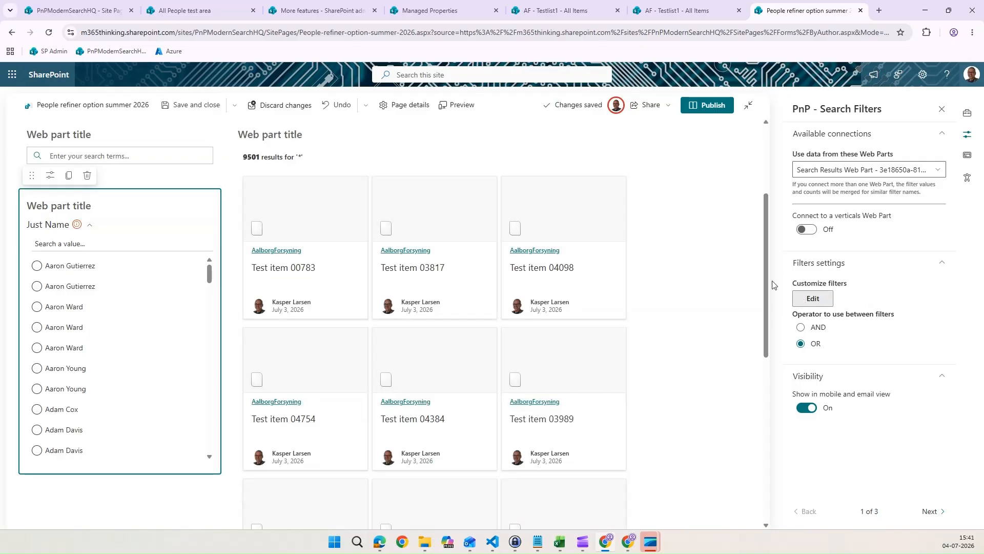
Raise the Just Name filter's number of values to 1000, save it, and wait for the page to respond.
left_click(803, 300)
left_click(409, 177)
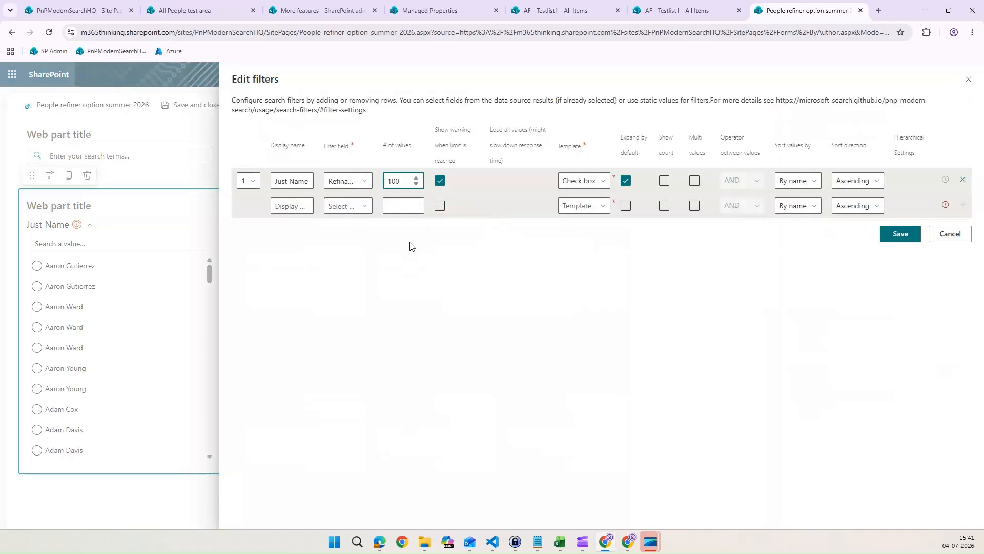
type("00")
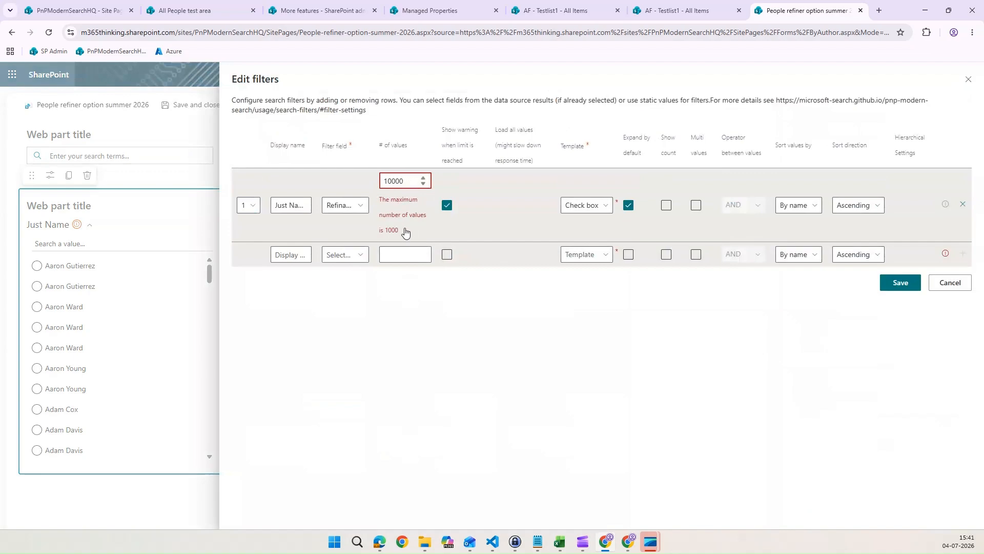
key("BackSpace")
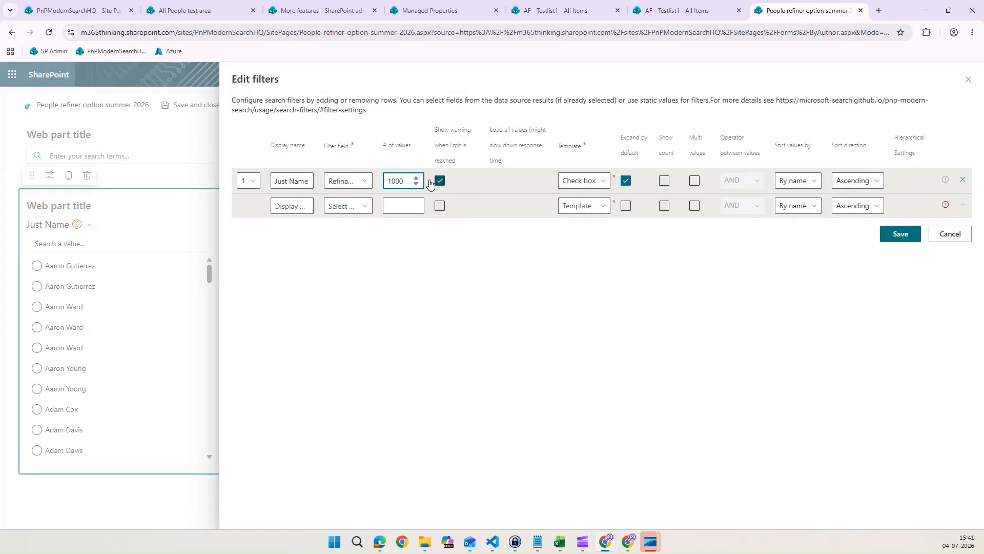
left_click(898, 237)
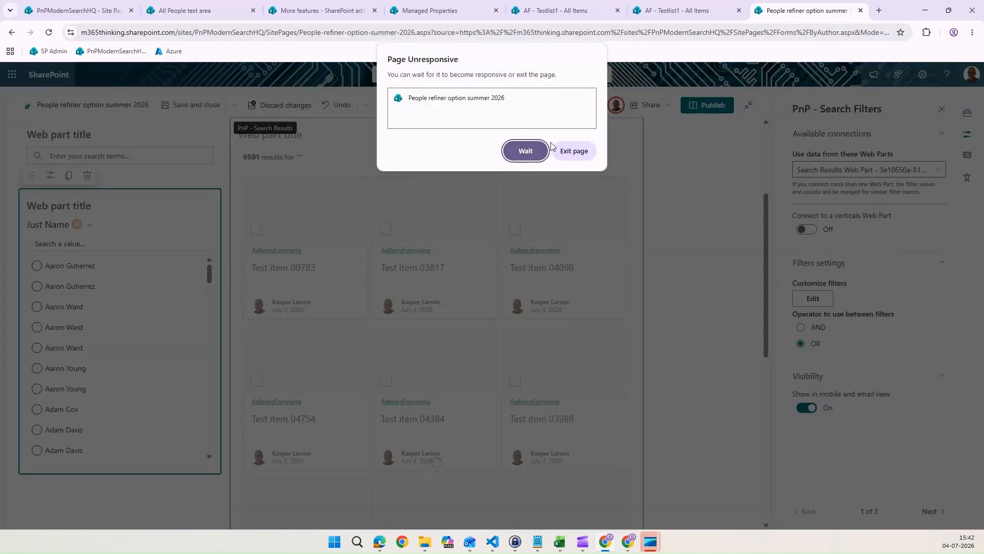
left_click(524, 151)
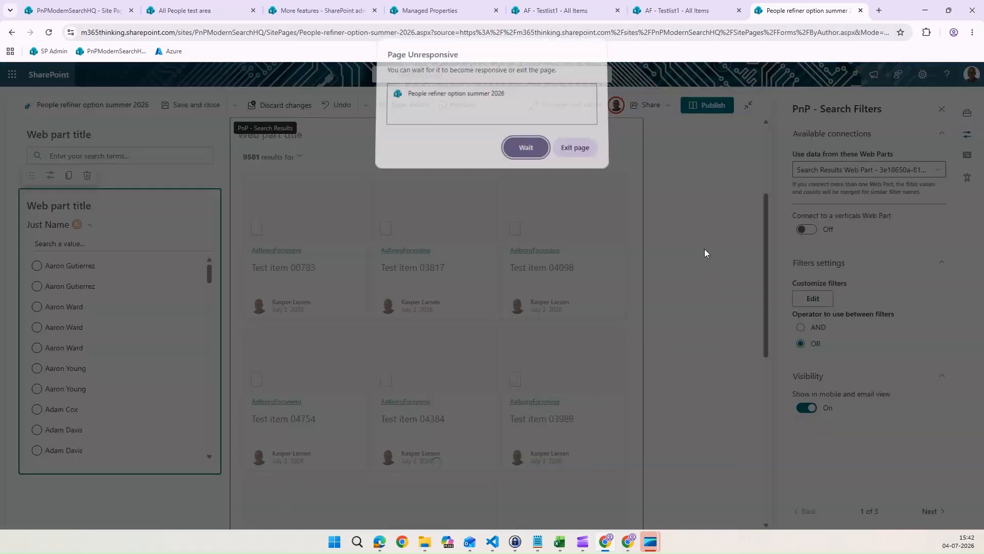
left_click(522, 151)
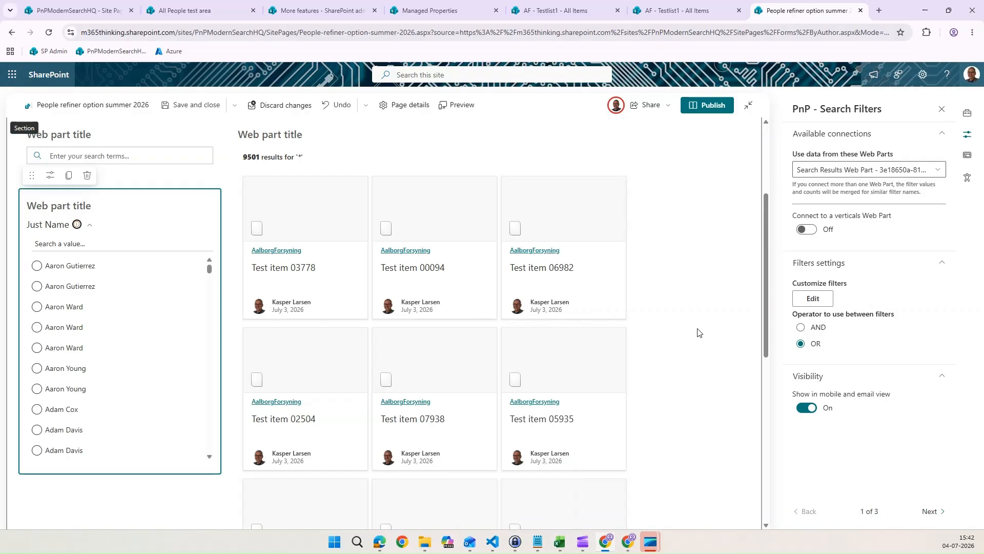
Allow multiple values in the Just Name filter with the AND operator and wait for the page to respond.
left_click(812, 303)
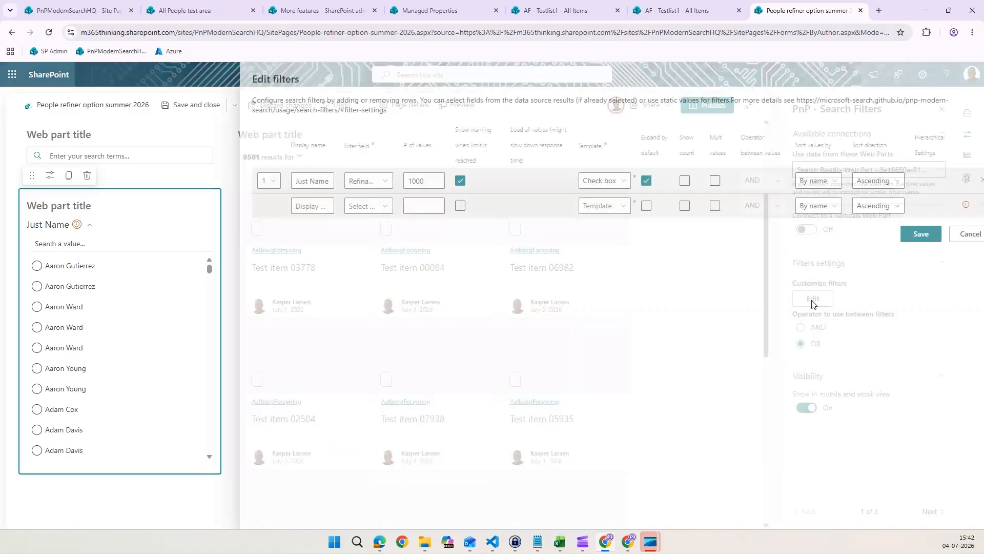
left_click(694, 180)
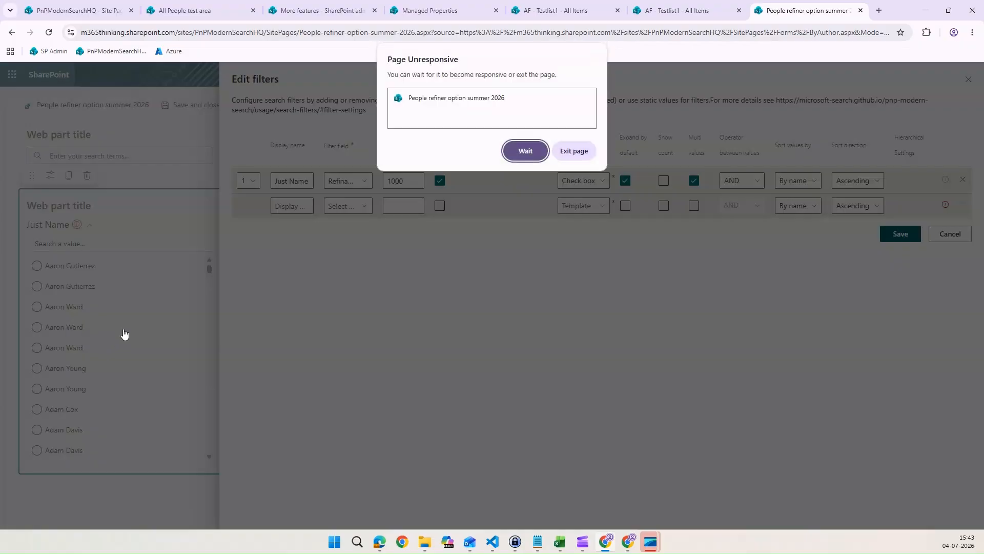
left_click(533, 149)
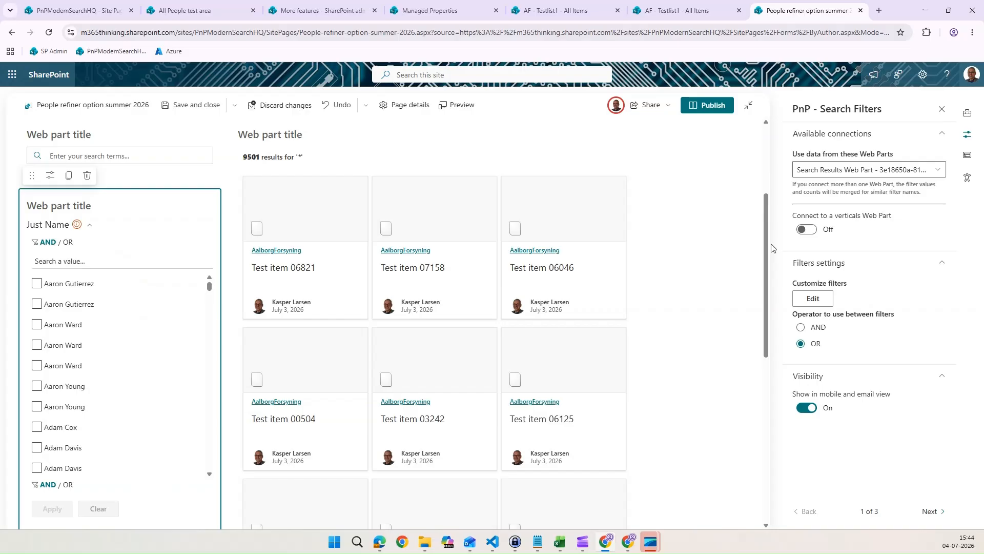
Switch the Just Name filter's field to RefinableString124 and change its display name to Name.
left_click(815, 299)
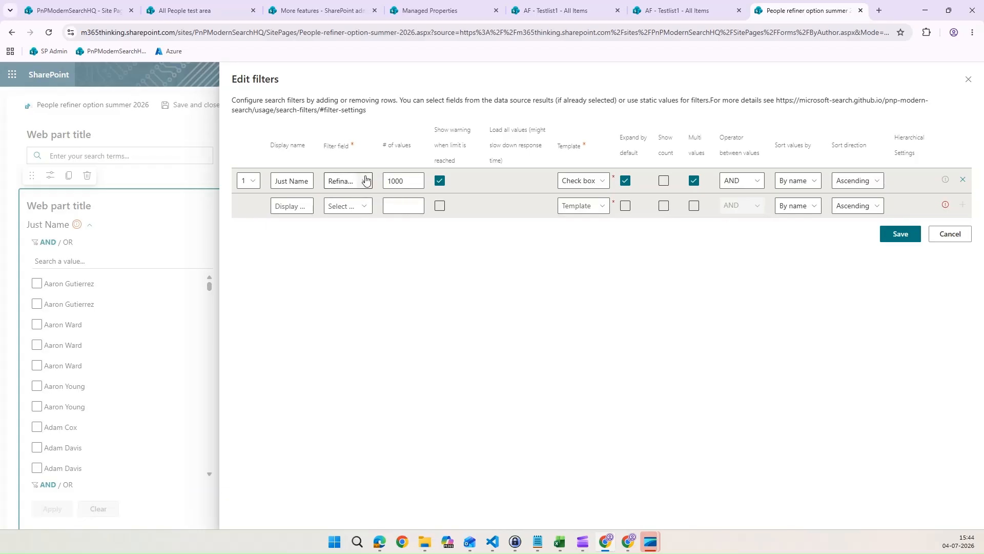
left_click(368, 179)
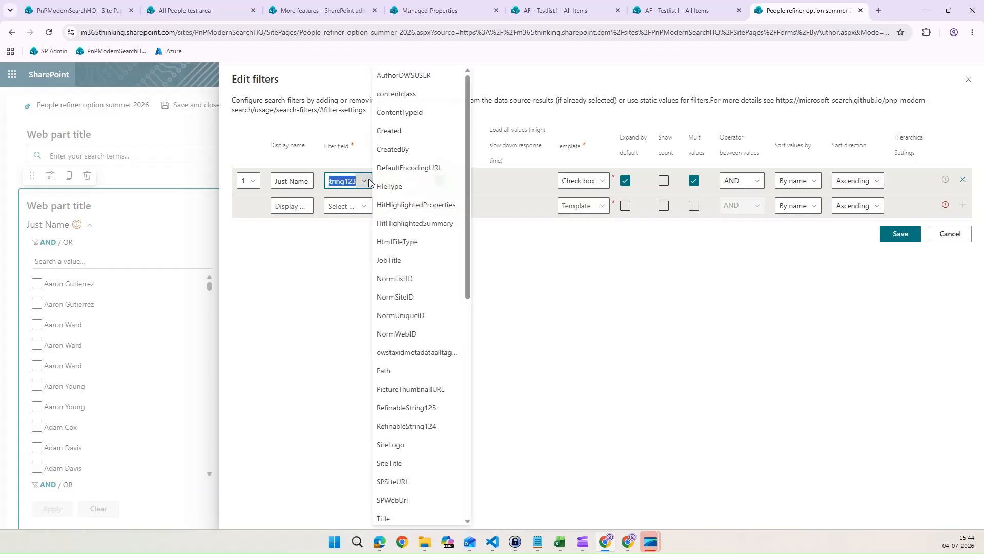
left_click(422, 426)
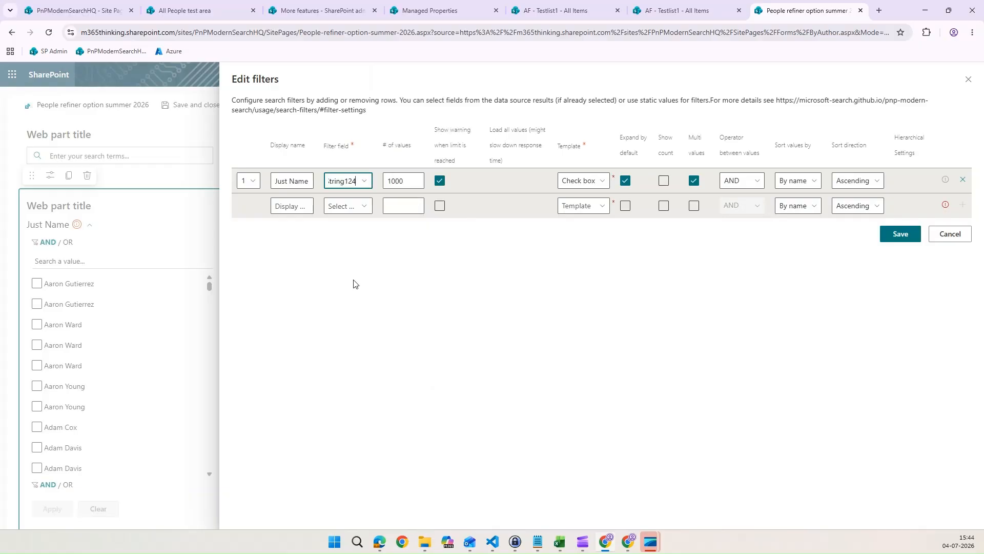
left_click(307, 181)
key("Home")
key("ctrl+shift+Right")
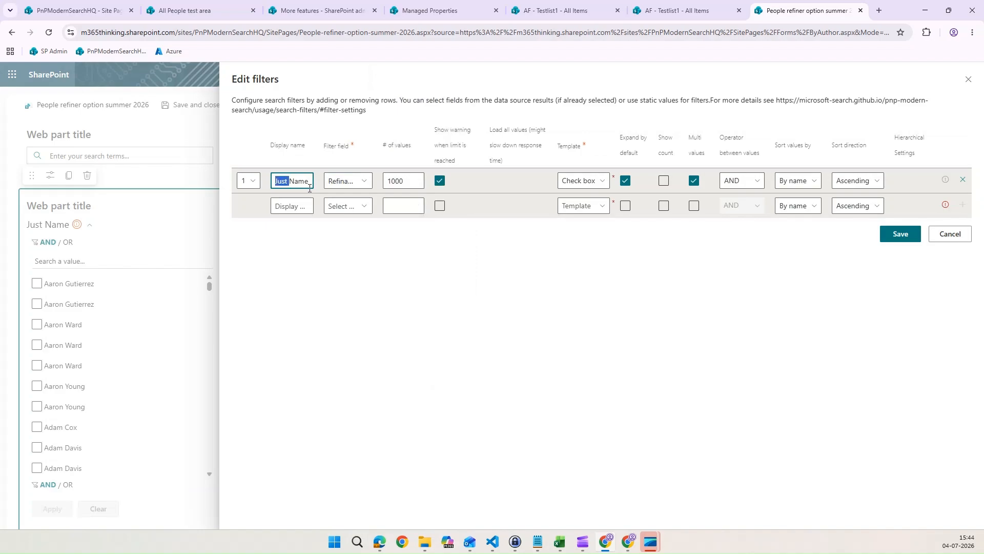
key("BackSpace")
Set the Name filter's template to People Template, save the filters, and wait for the page to respond.
left_click(574, 184)
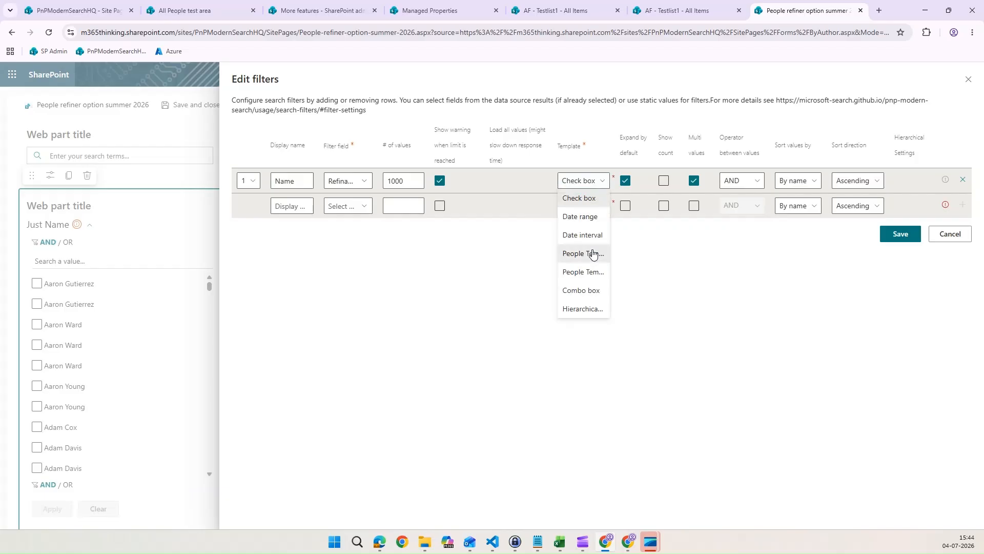
left_click(593, 253)
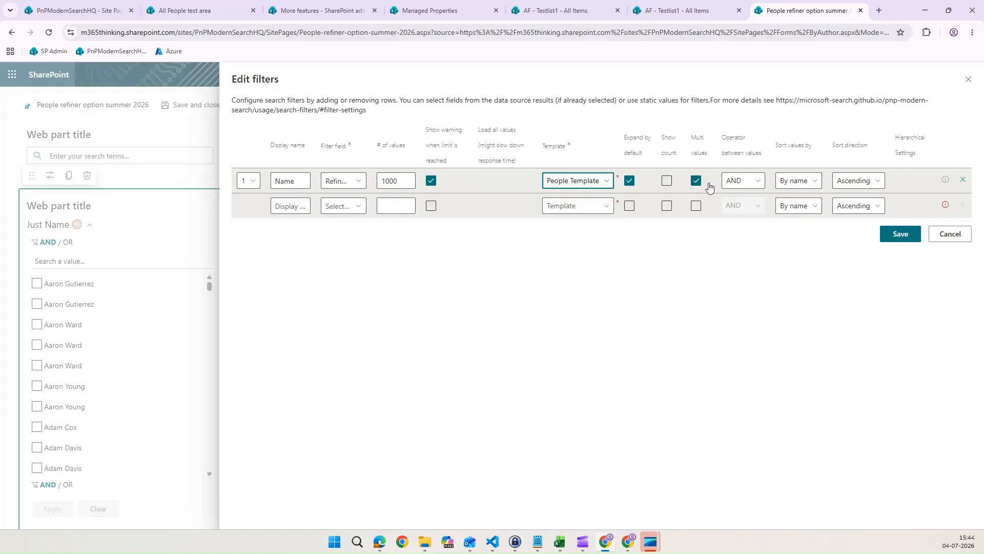
left_click(895, 231)
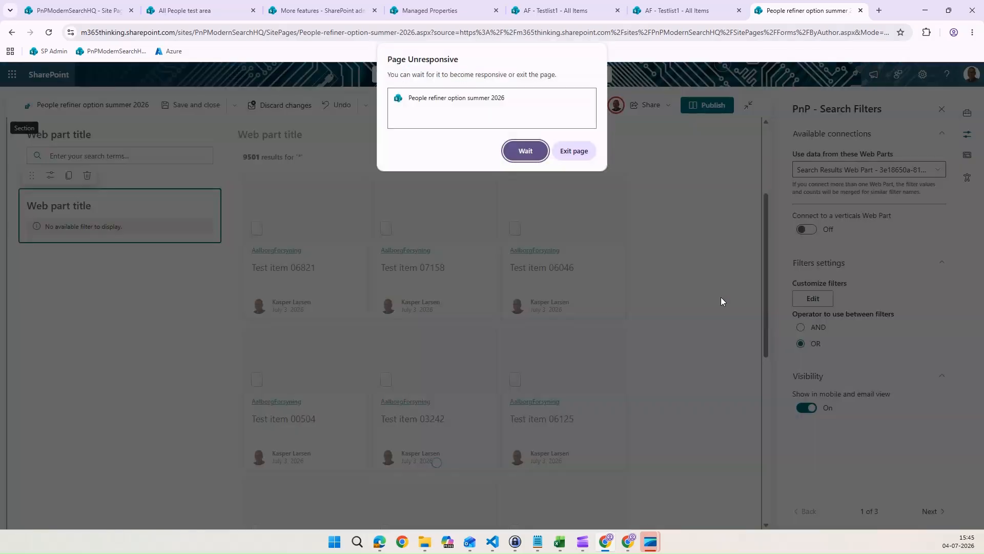
left_click(524, 153)
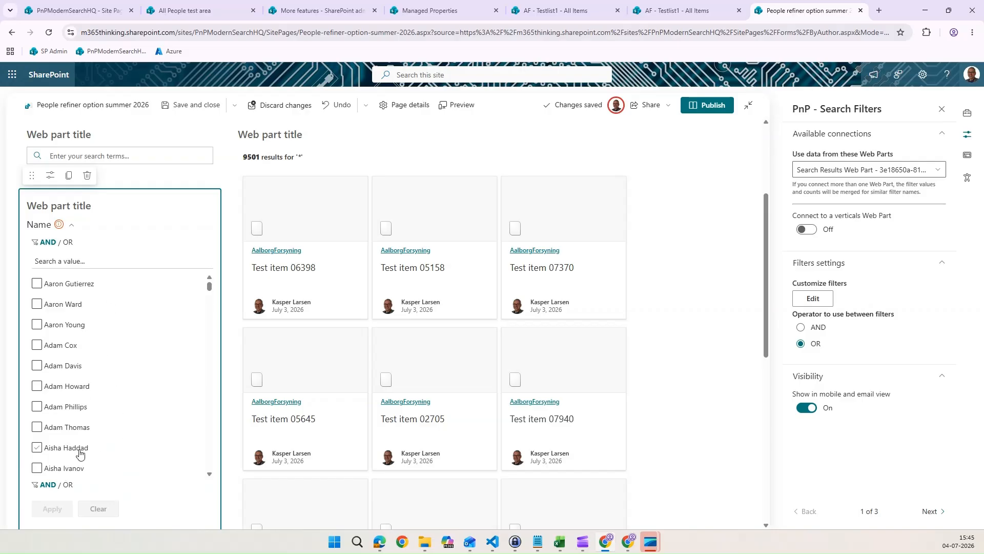
Select the ninth person in the Name filter's value list and wait for the page to respond.
left_click(53, 367)
left_click(65, 304)
left_click(38, 345)
left_click(37, 447)
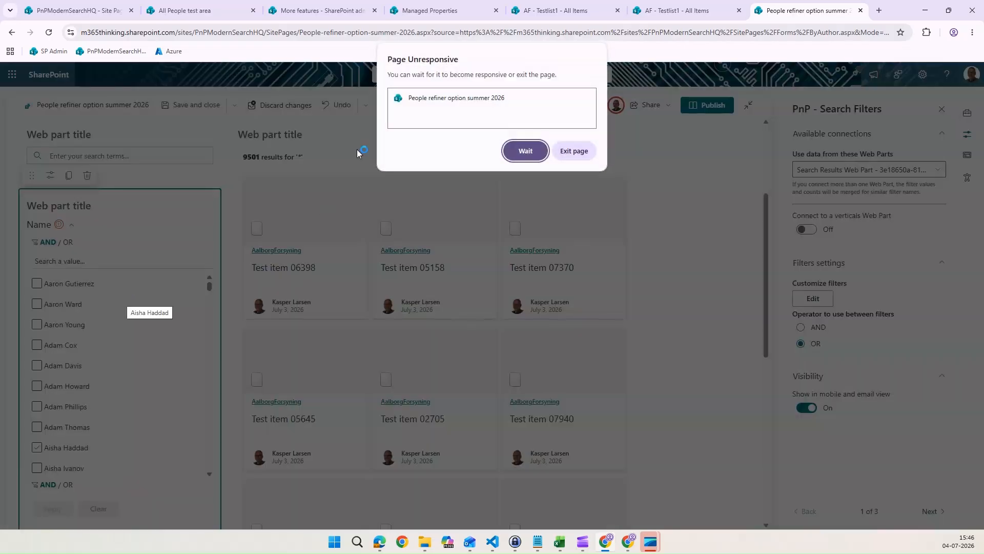
left_click(517, 154)
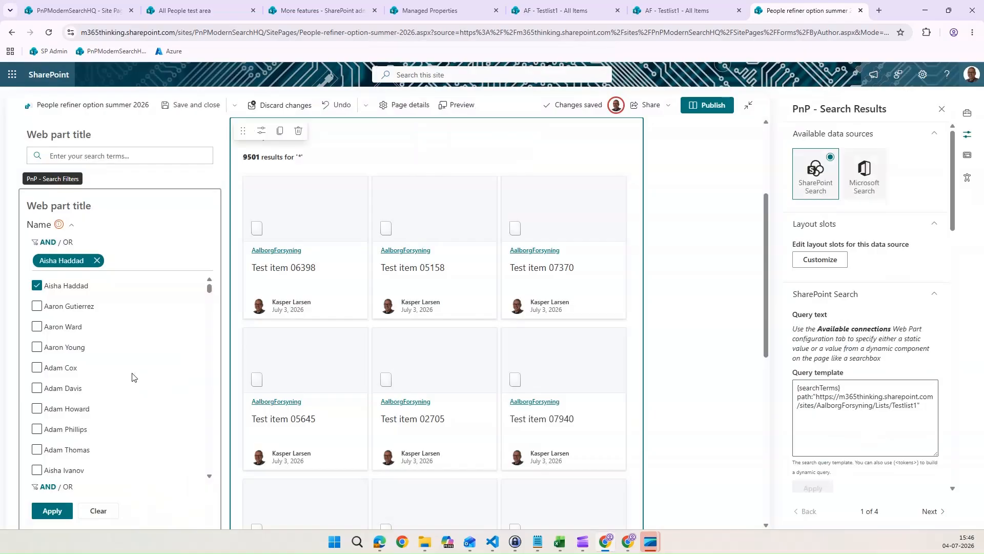
Apply the Name filter with the selected person and keep waiting until the search results refresh.
left_click(52, 512)
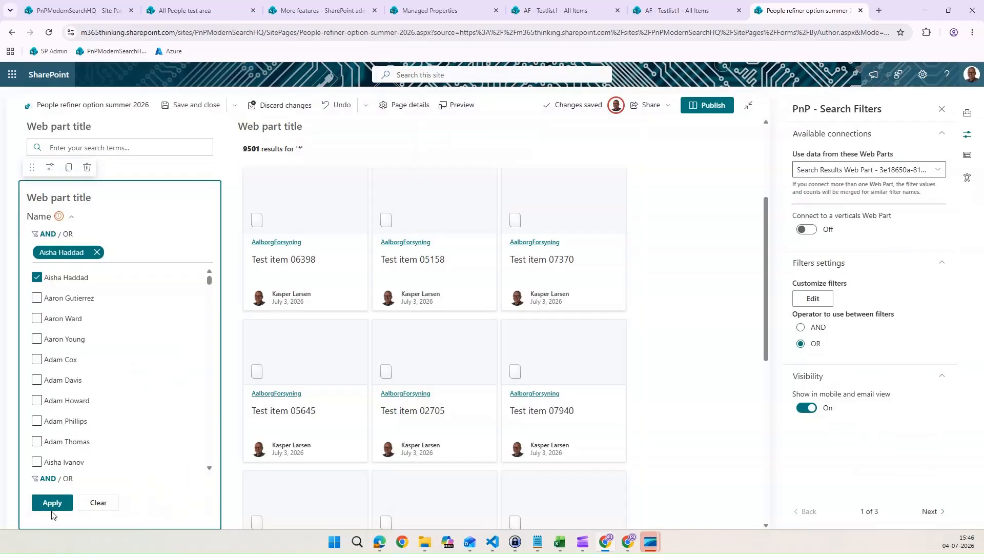
left_click(54, 508)
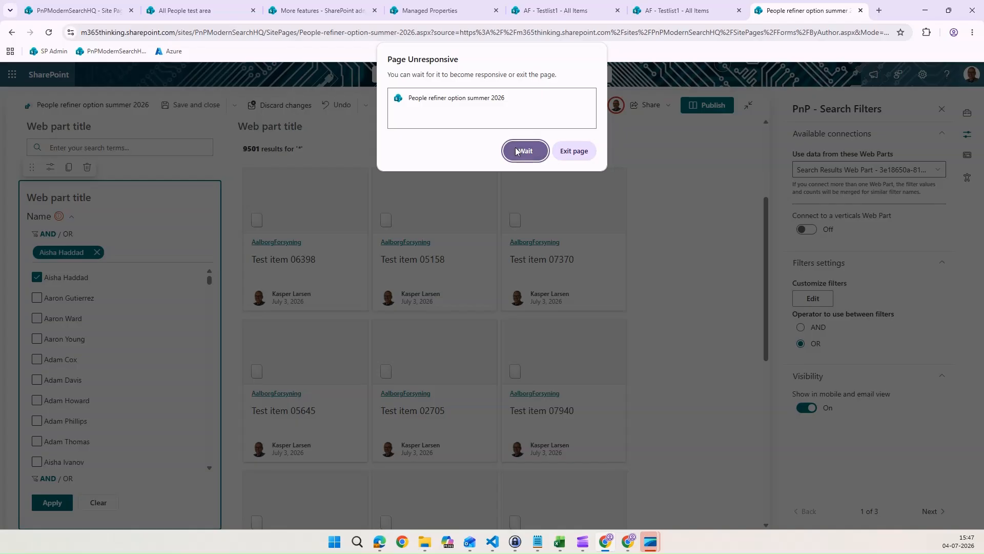
left_click(516, 150)
left_click(524, 151)
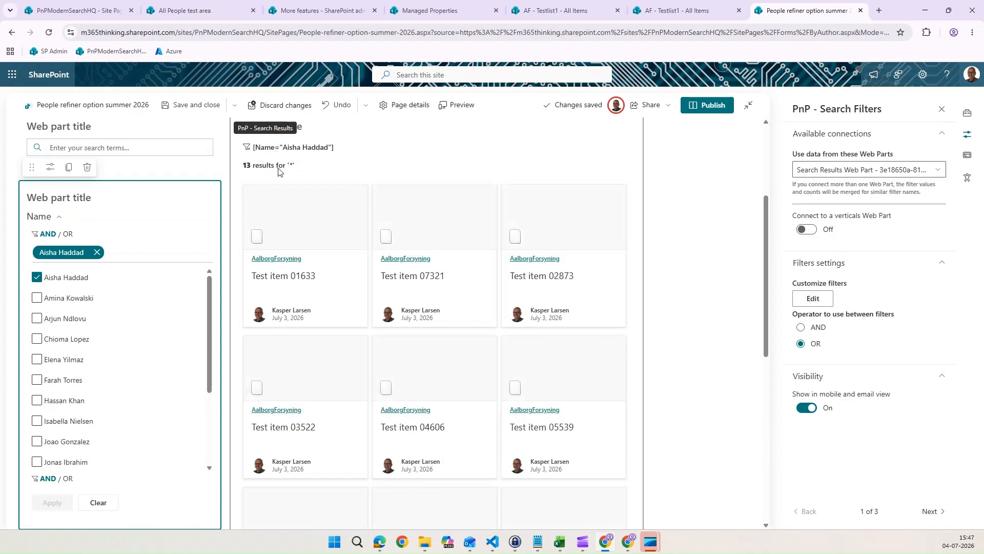